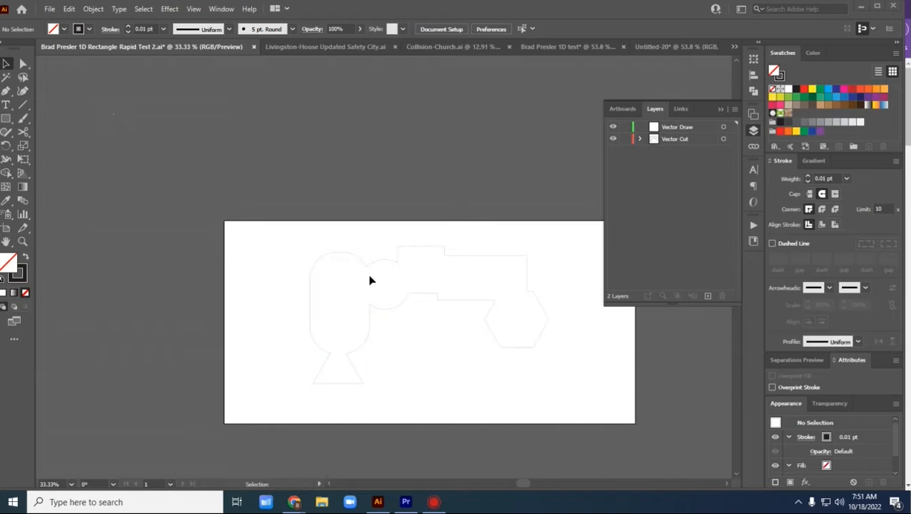
Select the outline on the Vector Cut layer, switch to the Vector Draw layer, and target that layer instead
left_click(722, 139)
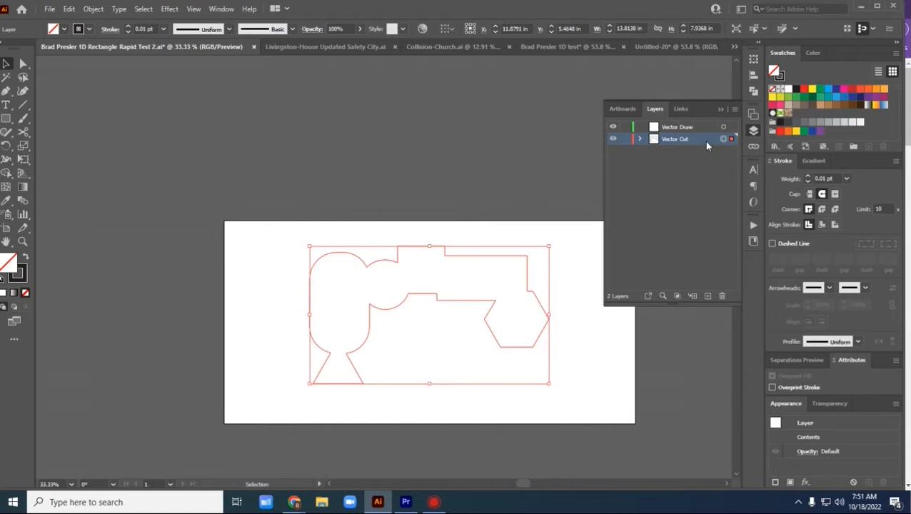
left_click(707, 129)
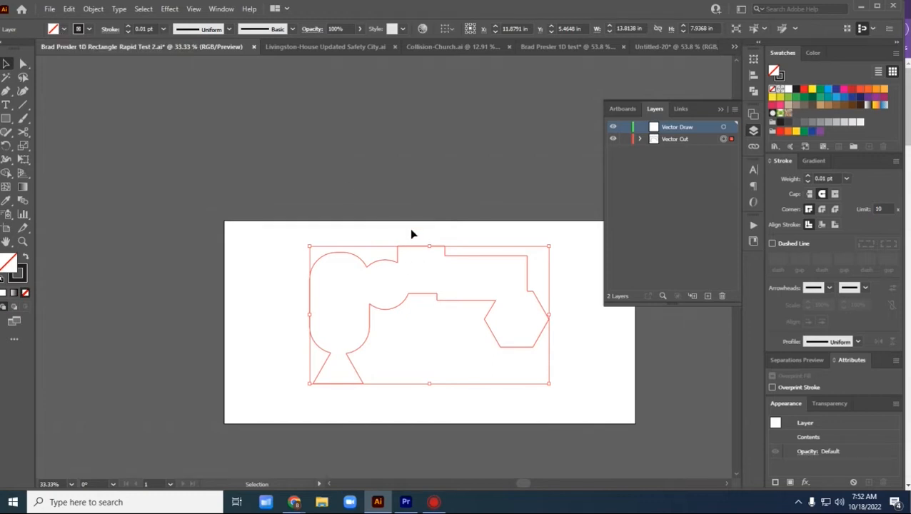
left_click(723, 127)
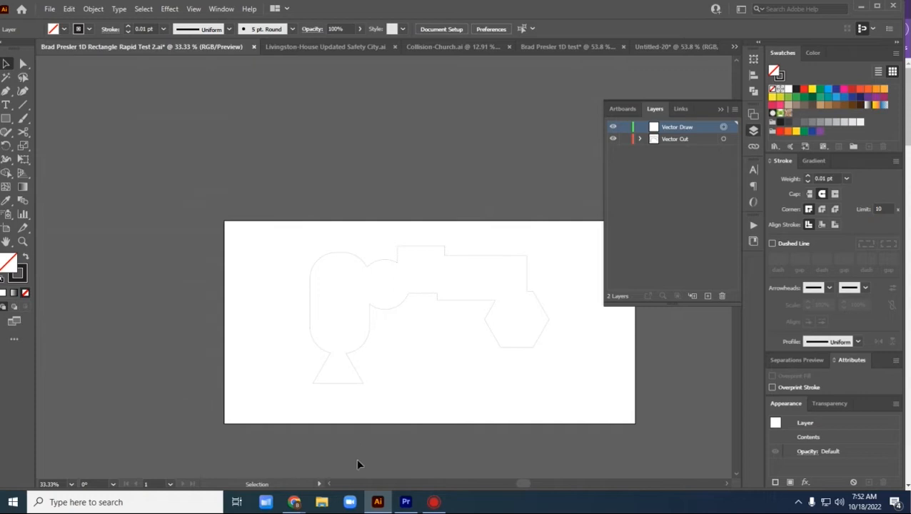
Switch to the Noun Project page in the browser and search its icons for "frog"
mouse_move(294, 504)
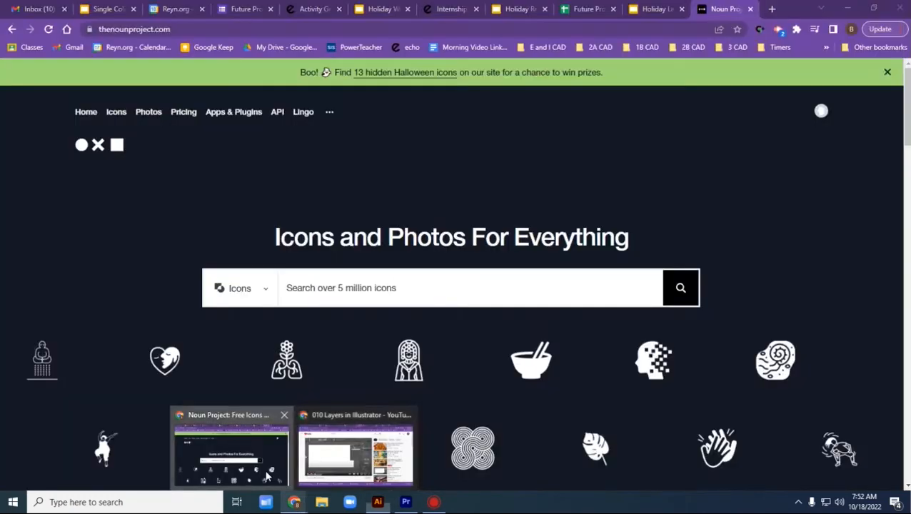
left_click(231, 450)
left_click(441, 285)
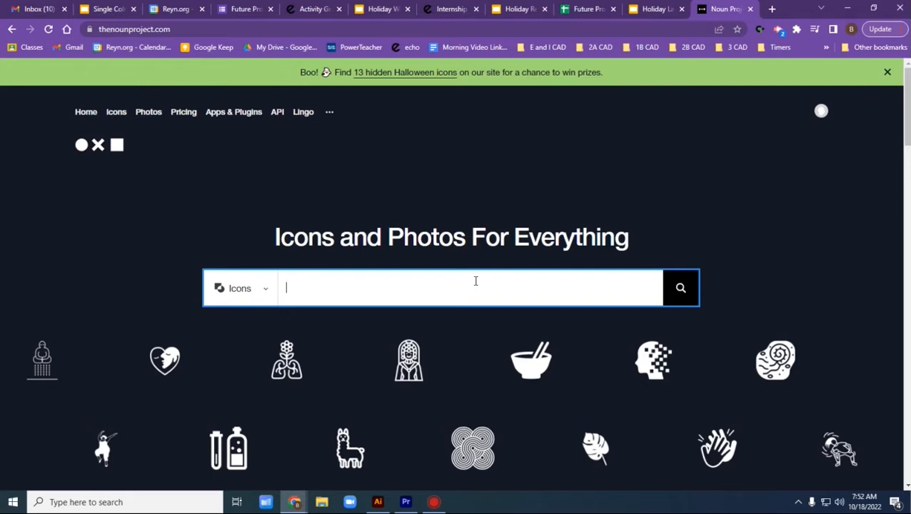
type("frog")
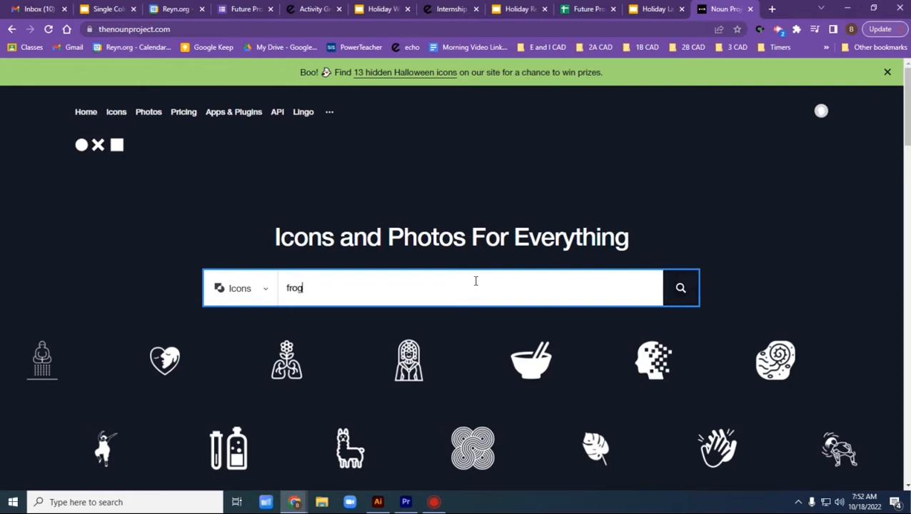
key("Return")
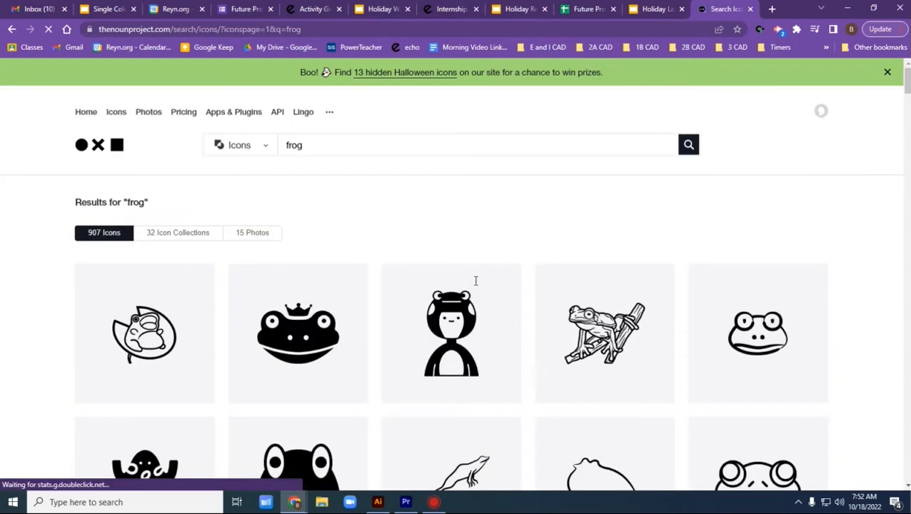
Open the crowned fairytale frog icon and get it as a PNG with the free Basic Download option
left_click(299, 347)
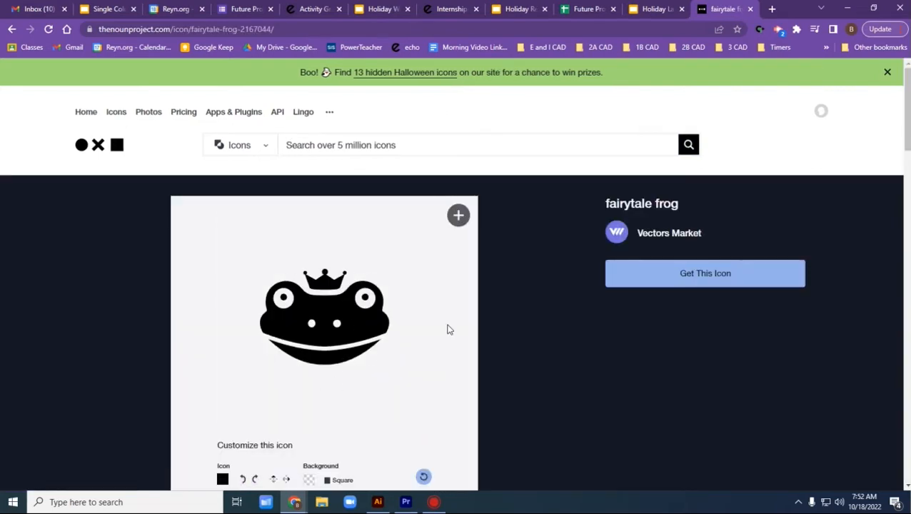
left_click(705, 274)
left_click(678, 337)
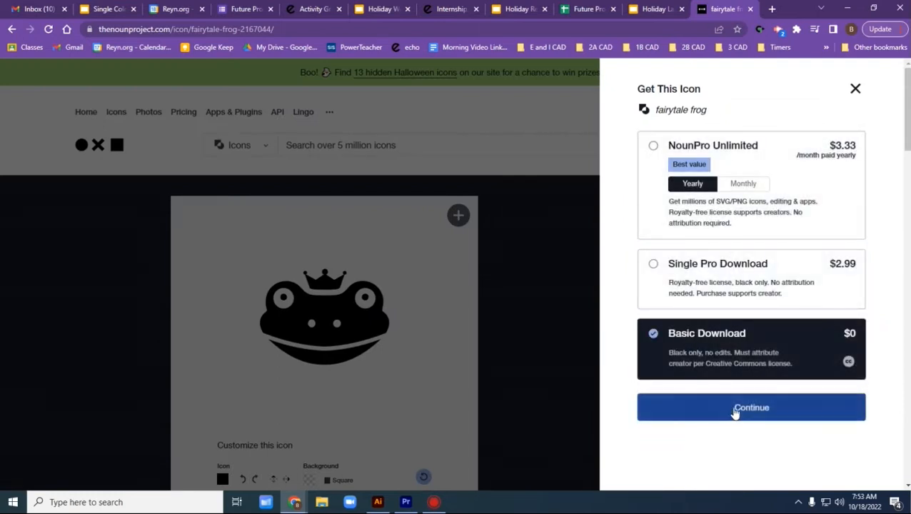
left_click(752, 410)
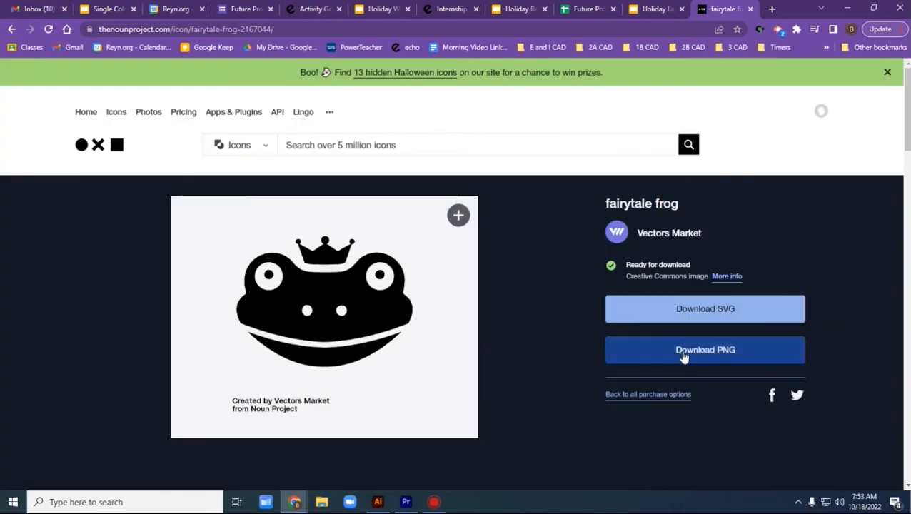
left_click(719, 358)
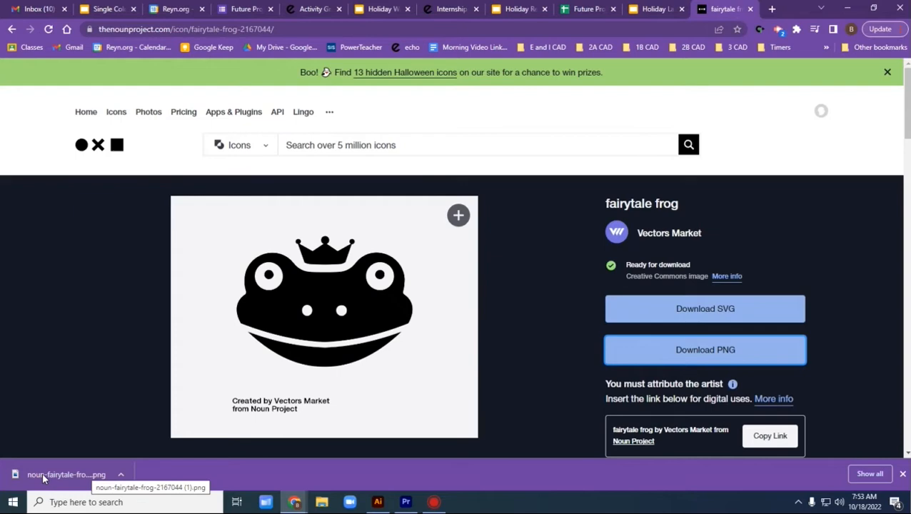
left_click_drag(43, 477, 424, 345)
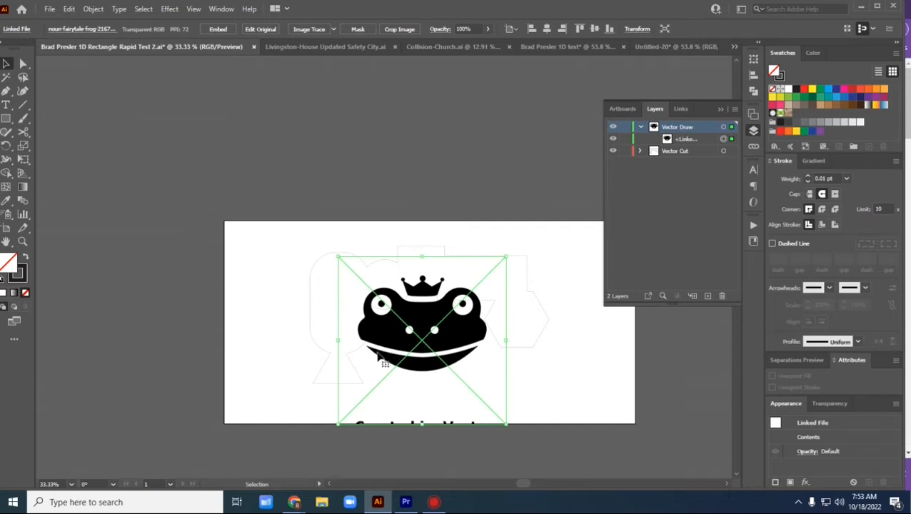
left_click_drag(385, 340, 404, 327)
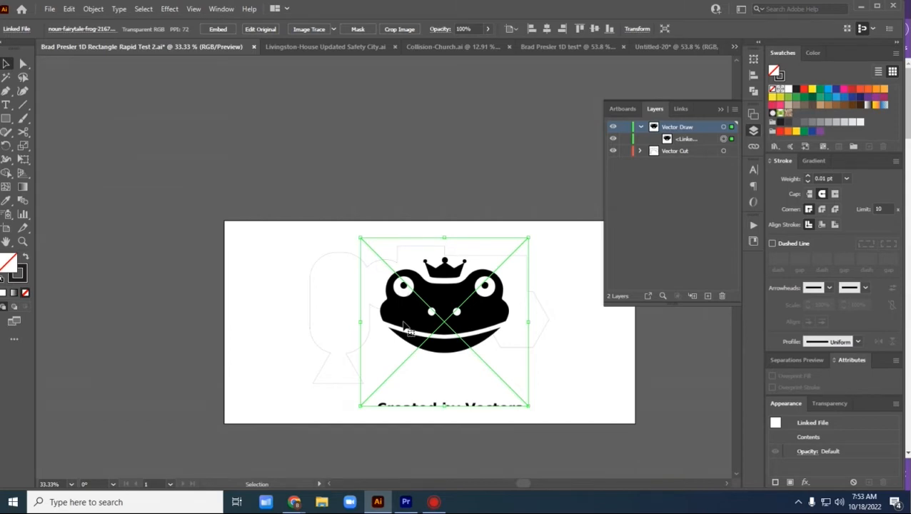
mouse_move(407, 327)
left_mouse_down()
mouse_move(357, 326)
mouse_move(416, 322)
left_mouse_up()
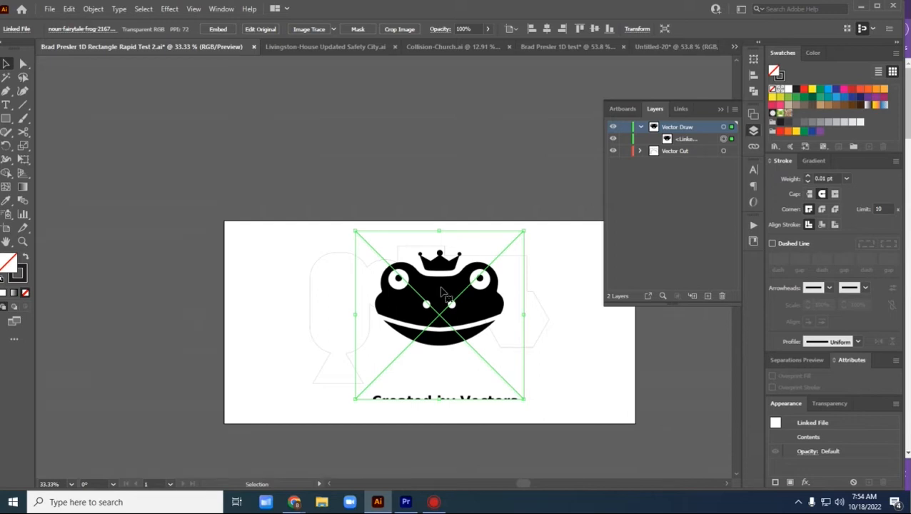
mouse_move(441, 292)
left_mouse_down()
mouse_move(406, 308)
mouse_move(457, 290)
mouse_move(436, 299)
left_mouse_up()
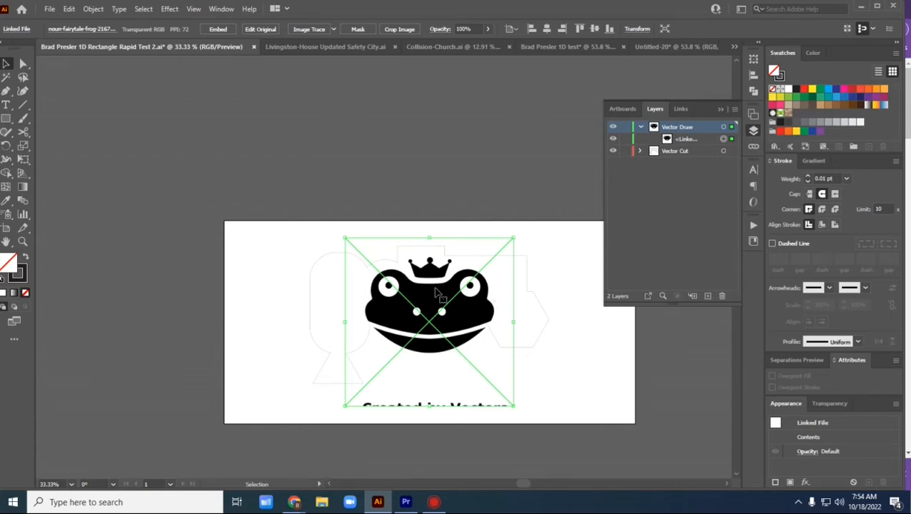
key("Delete")
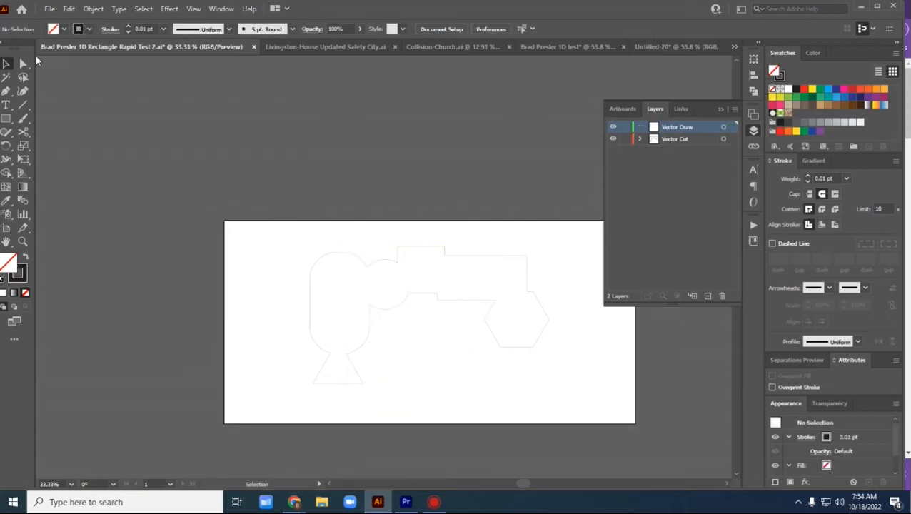
Place noun-fairytale-frog-2167044 (1) from Downloads as a linked image on the Vector Draw layer and move it toward the artboard's middle
left_click(50, 10)
left_click(50, 10)
left_click(50, 10)
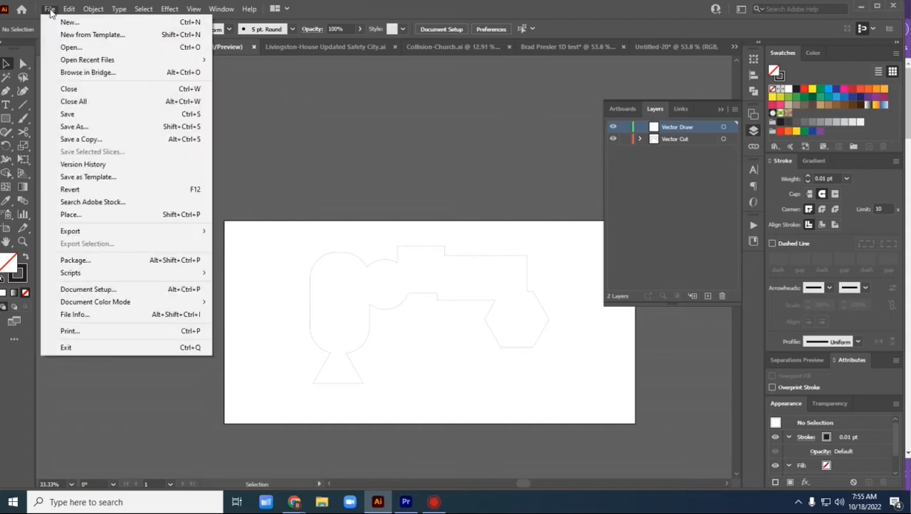
left_click(113, 214)
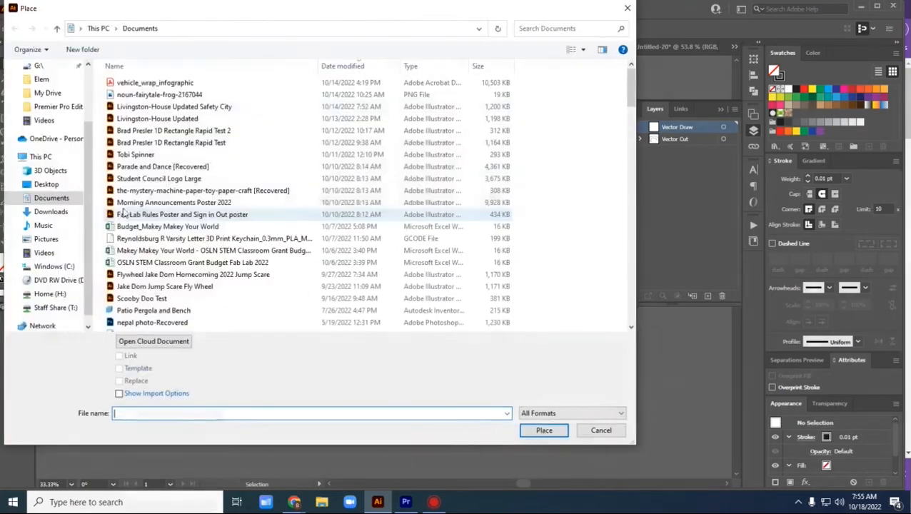
left_click(58, 215)
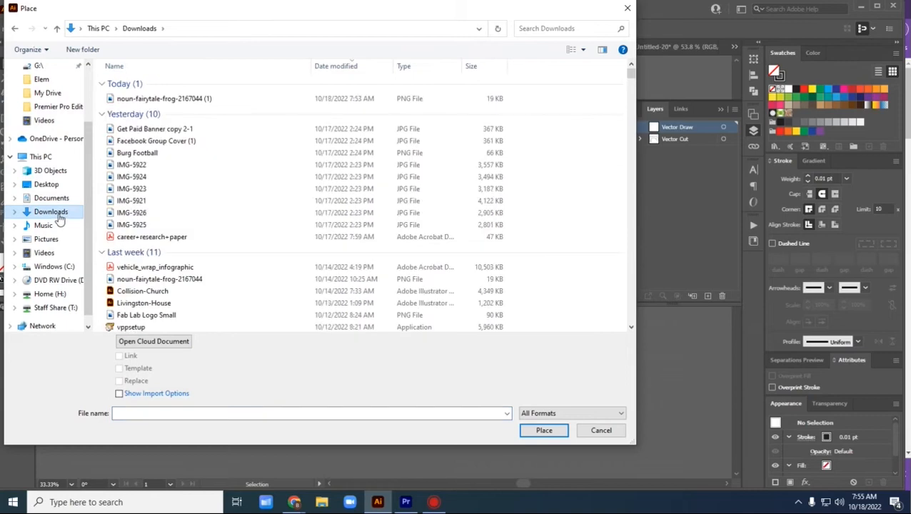
left_click(157, 99)
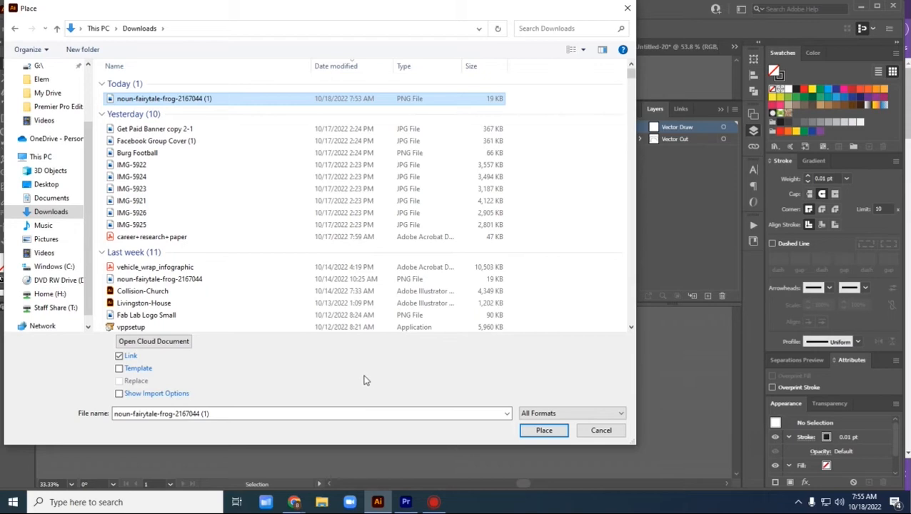
left_click(542, 430)
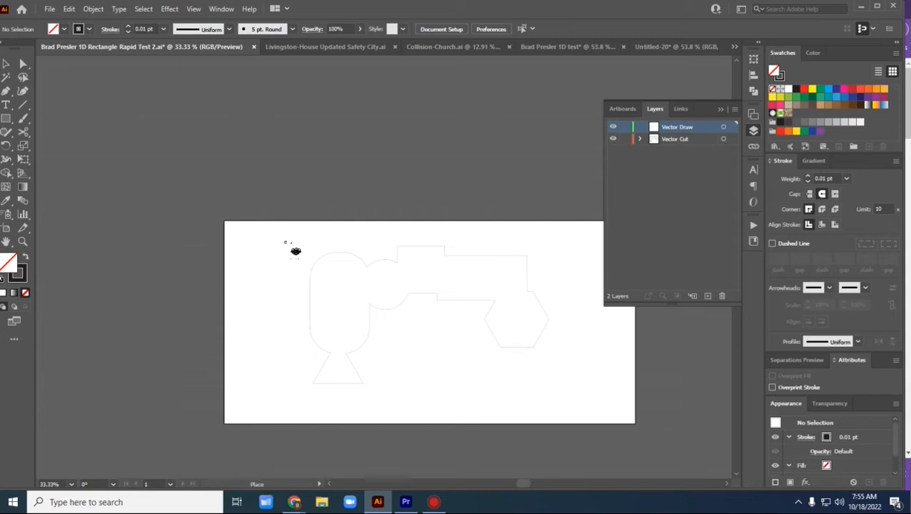
left_click(284, 242)
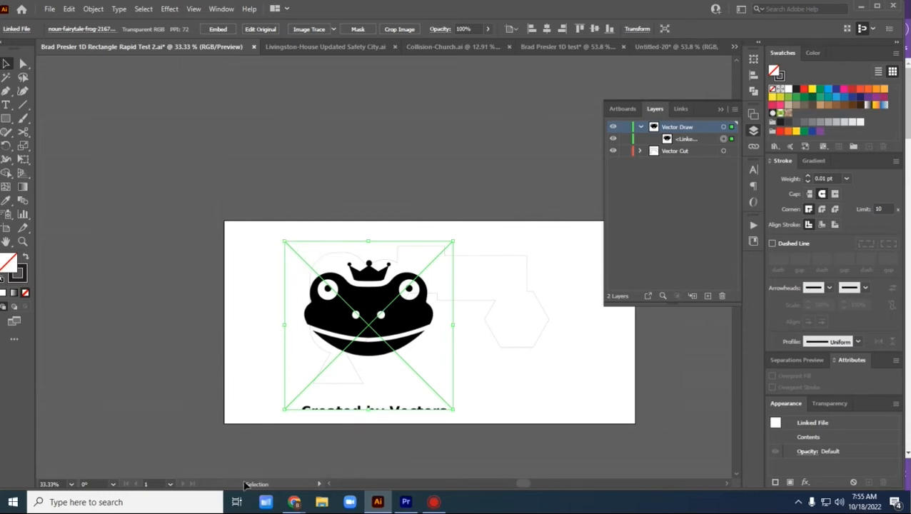
left_click_drag(371, 306, 415, 303)
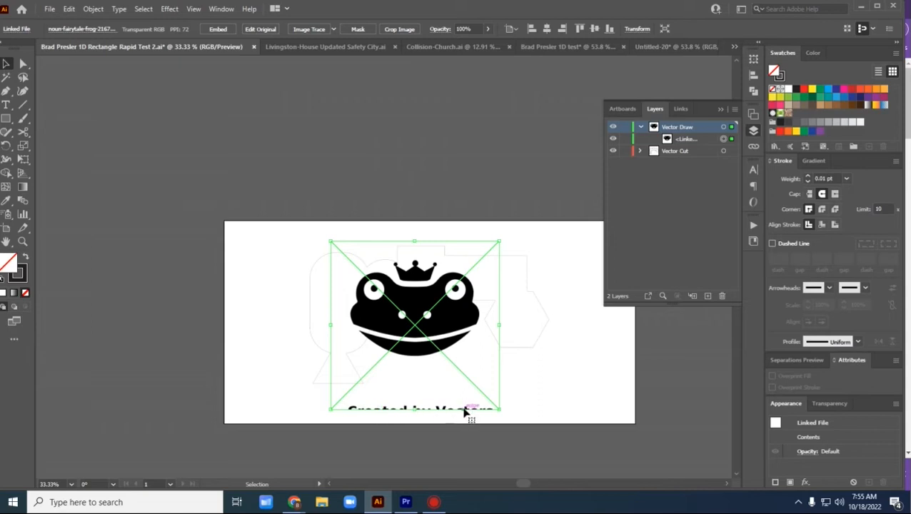
Crop the linked frog image to about 8.34 by 6.7 in, leaving out the attribution text, and accept embedding a copy
left_click(398, 29)
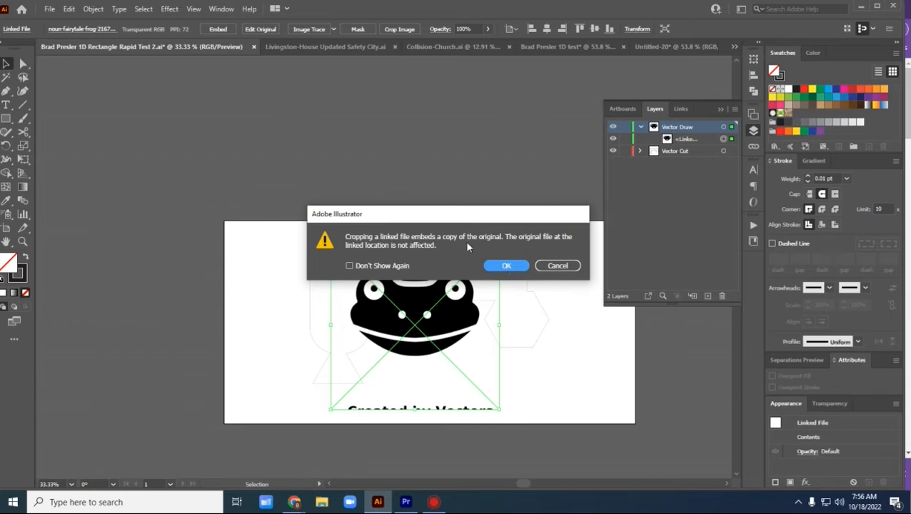
left_click(508, 266)
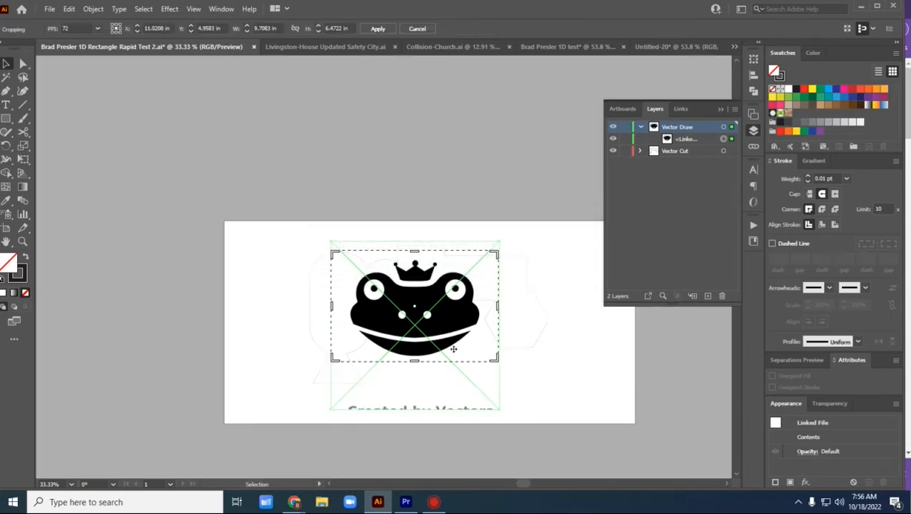
mouse_move(414, 361)
left_mouse_down()
mouse_move(415, 377)
mouse_move(414, 364)
left_mouse_up()
mouse_move(498, 310)
left_mouse_down()
mouse_move(516, 306)
mouse_move(484, 310)
left_mouse_up()
left_click_drag(333, 308, 343, 307)
left_click_drag(414, 250, 414, 250)
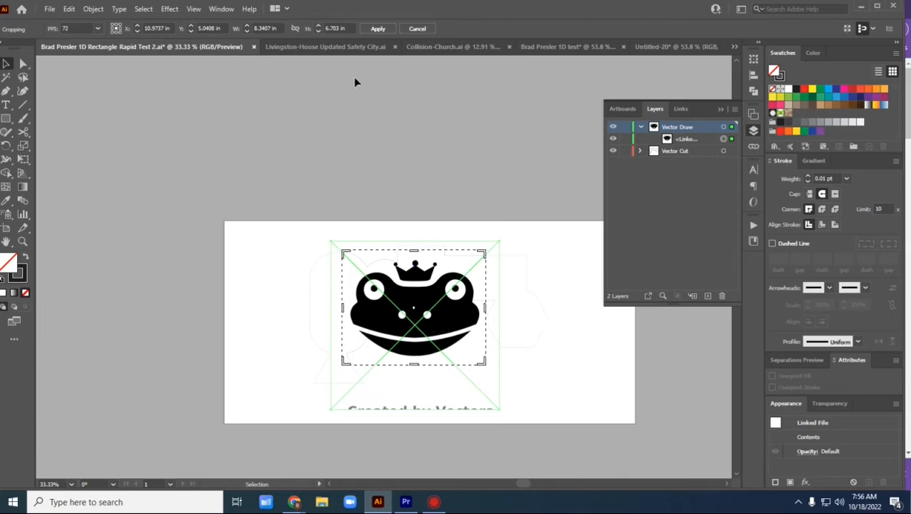
left_click(378, 29)
Move the cropped frog image over the outline, just beside the rounded capsule shape
left_click_drag(424, 305, 411, 323)
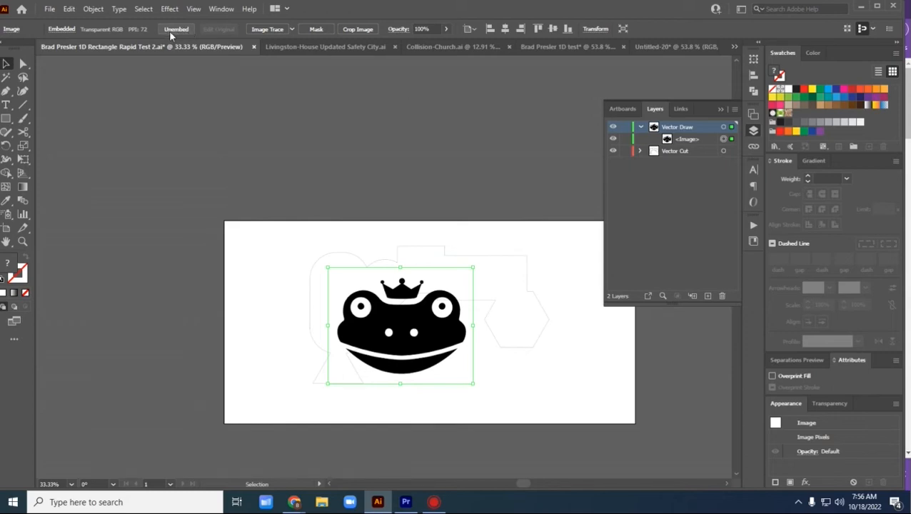
left_click_drag(411, 336, 426, 337)
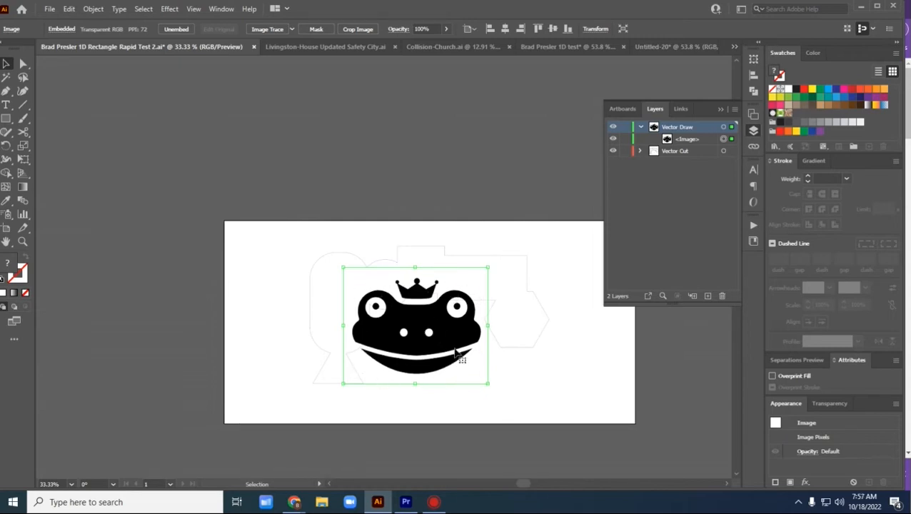
left_click_drag(427, 325, 448, 327)
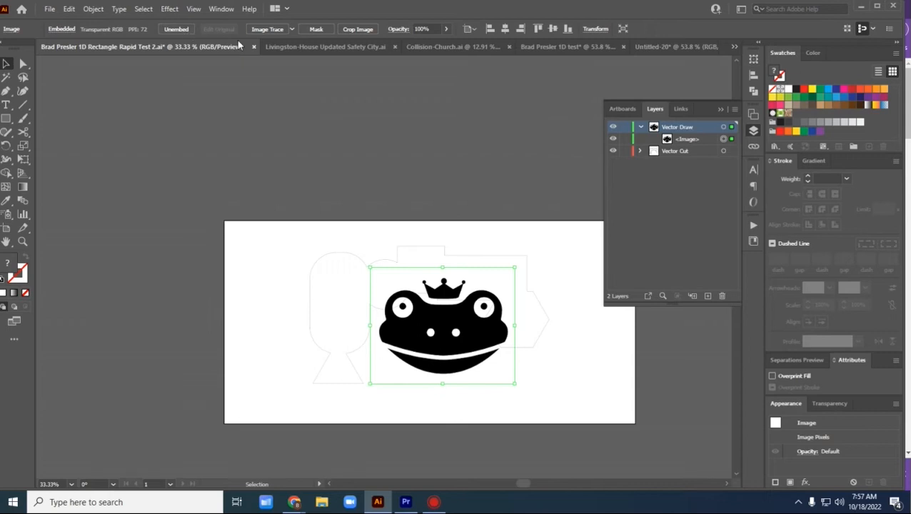
Convert the frog image to vector paths with an expanded Default Image Trace and move it above the artboard
left_click(269, 29)
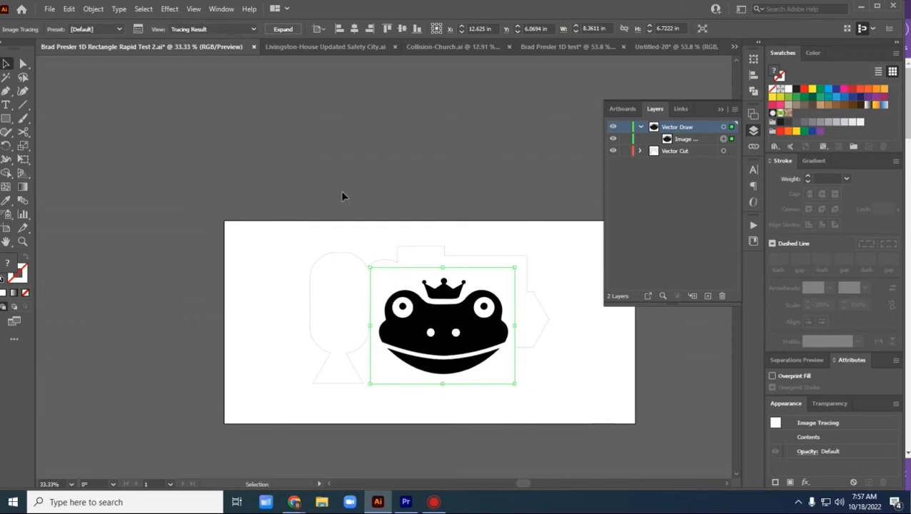
left_click(285, 30)
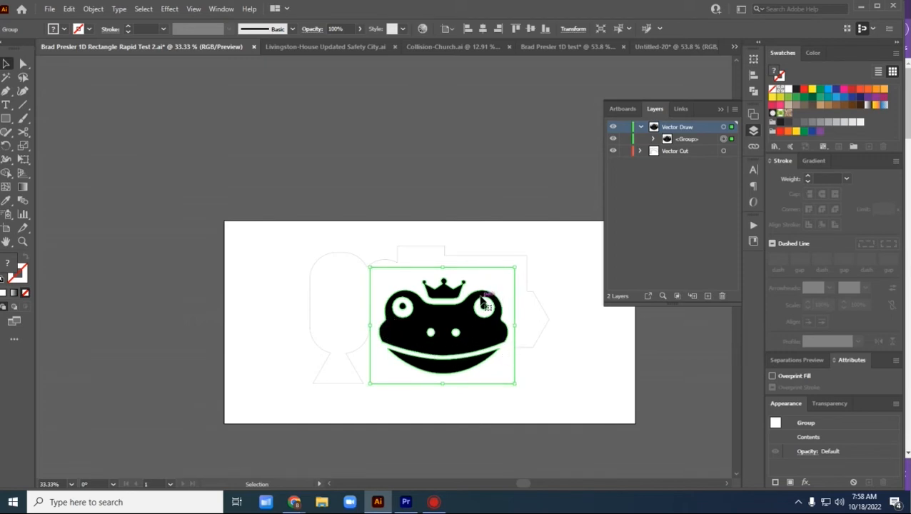
left_click_drag(446, 328, 426, 139)
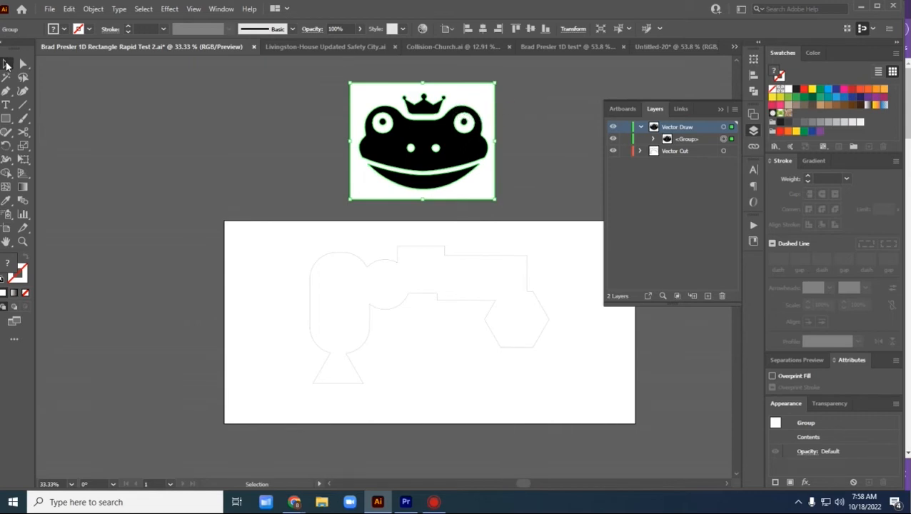
Ungroup the traced frog artwork into its separate paths and clear the selection
left_click(310, 126)
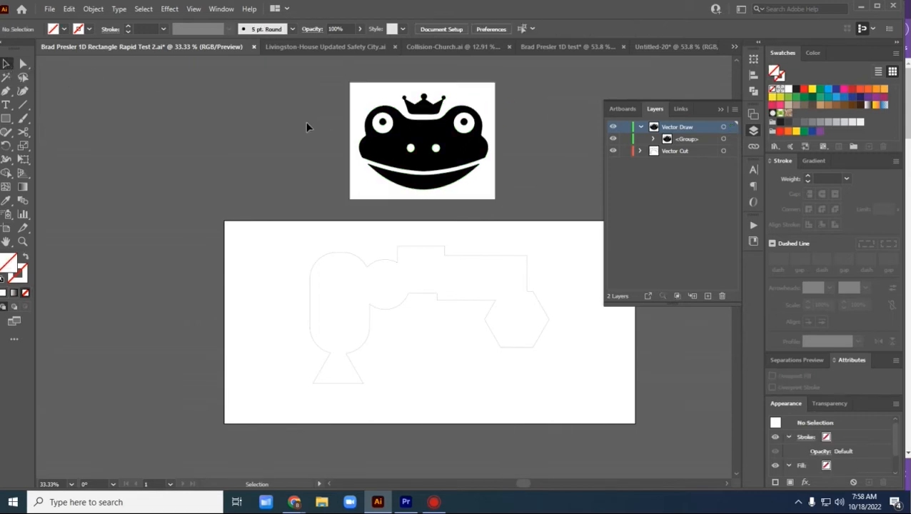
left_click(366, 101)
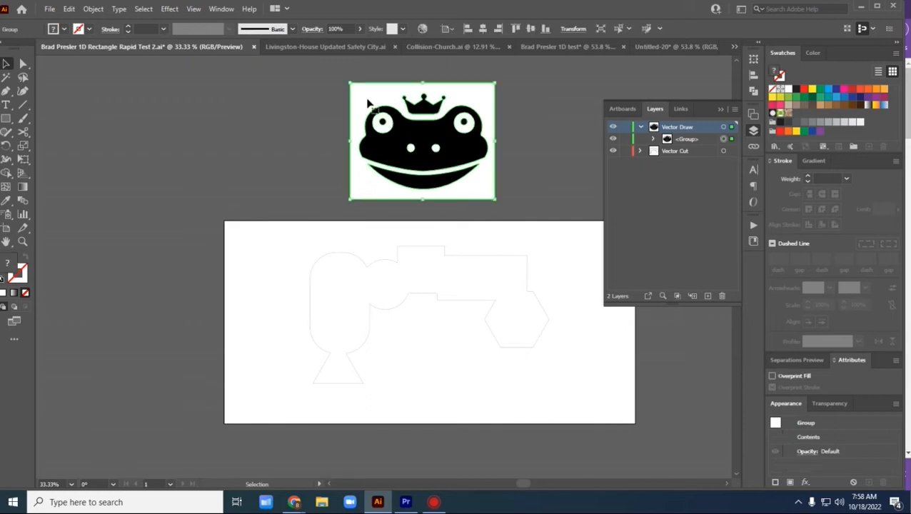
right_click(365, 104)
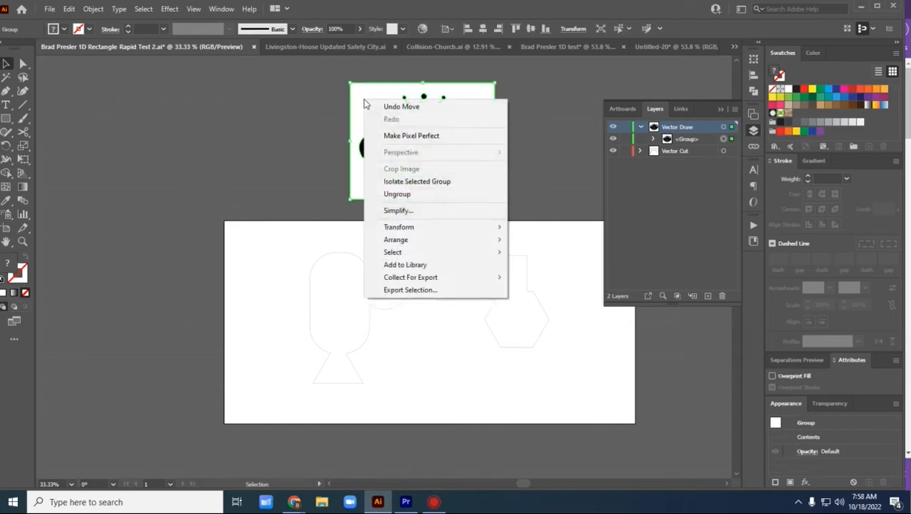
left_click(399, 195)
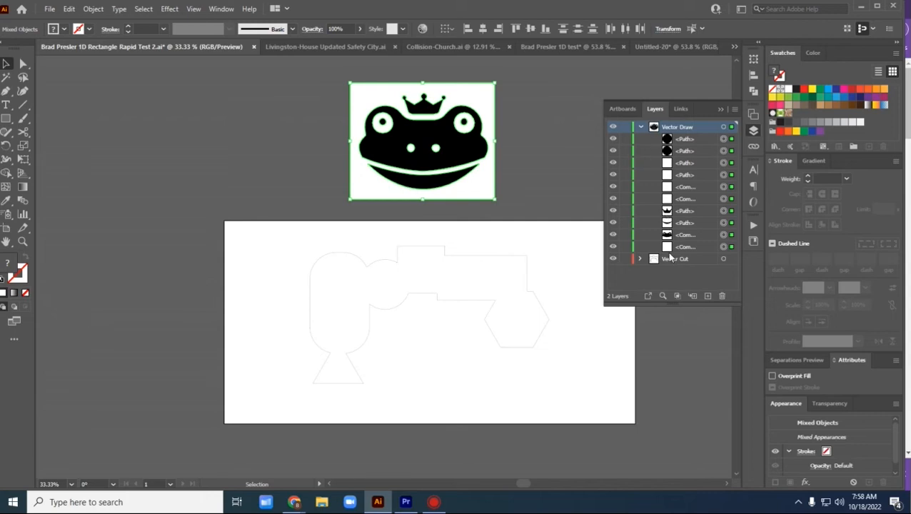
left_click(515, 113)
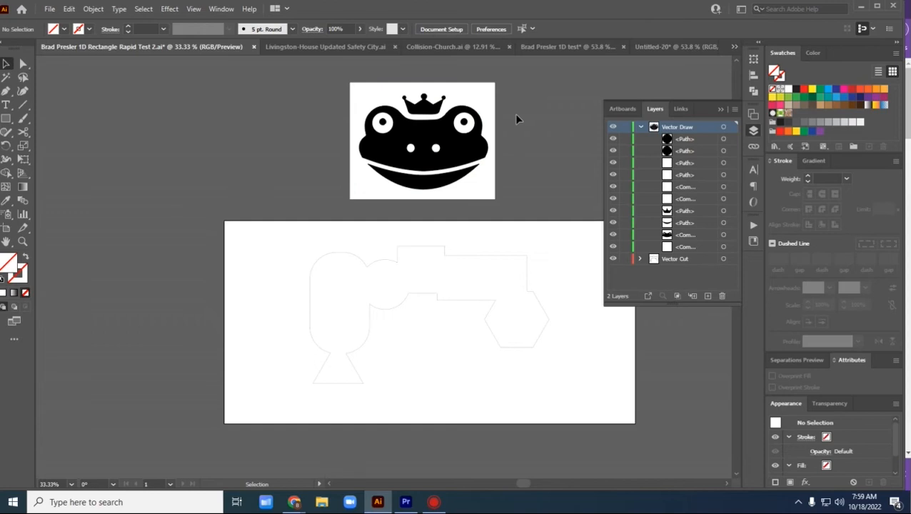
Delete the white background behind the frog and the white shapes filling both eyes and both nostrils
left_click(479, 104)
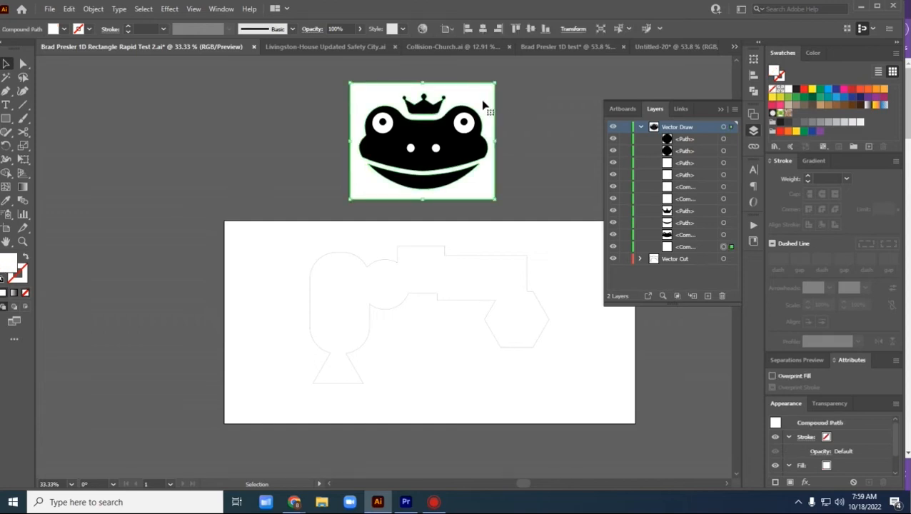
key("Delete")
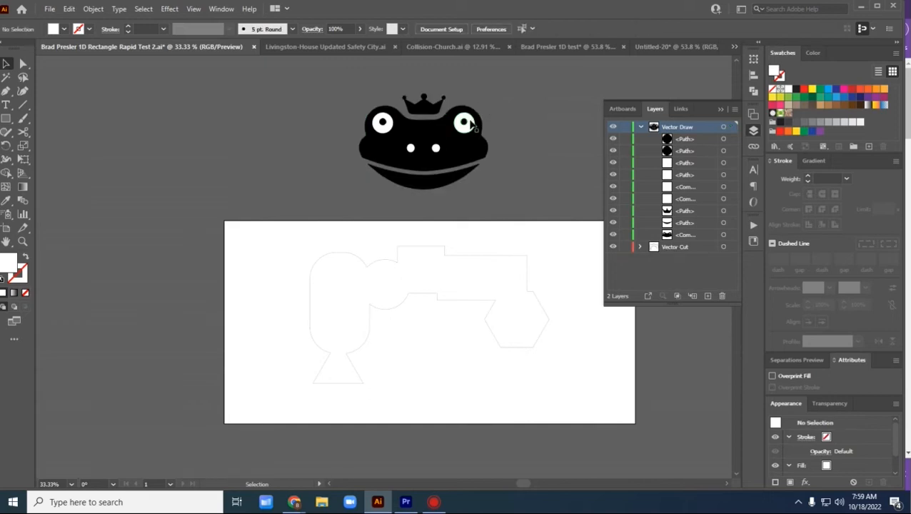
left_click(466, 130)
key("Delete")
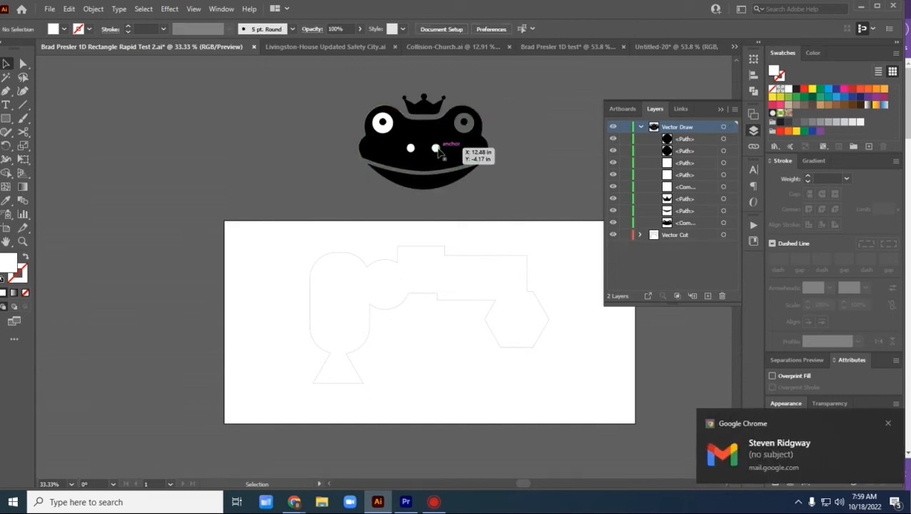
left_click(436, 148)
key("Delete")
left_click(410, 147)
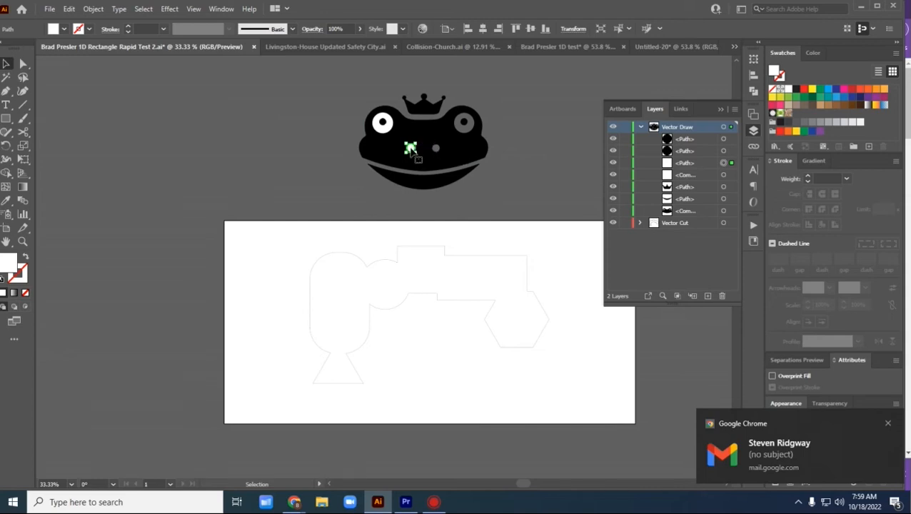
key("Delete")
left_click(387, 135)
key("Delete")
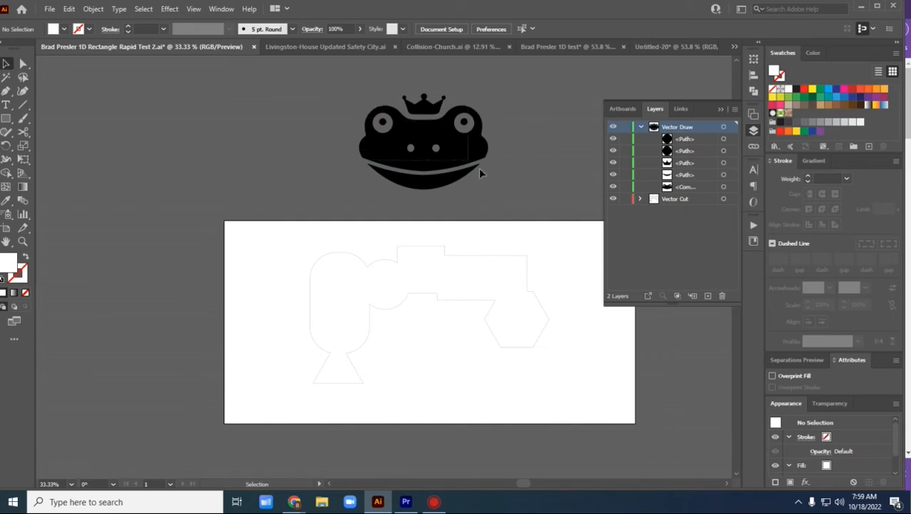
Give all the frog paths a 0.01 pt black stroke and no fill
key("ctrl+a")
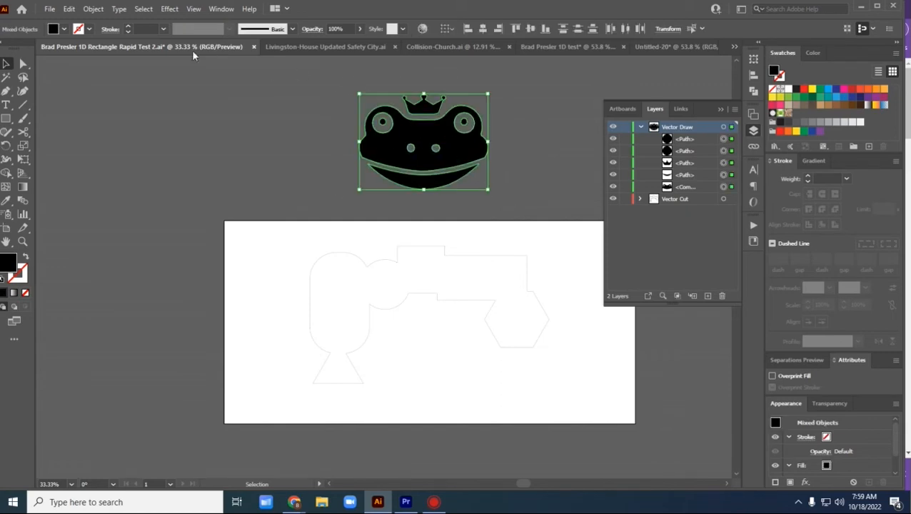
left_click(150, 28)
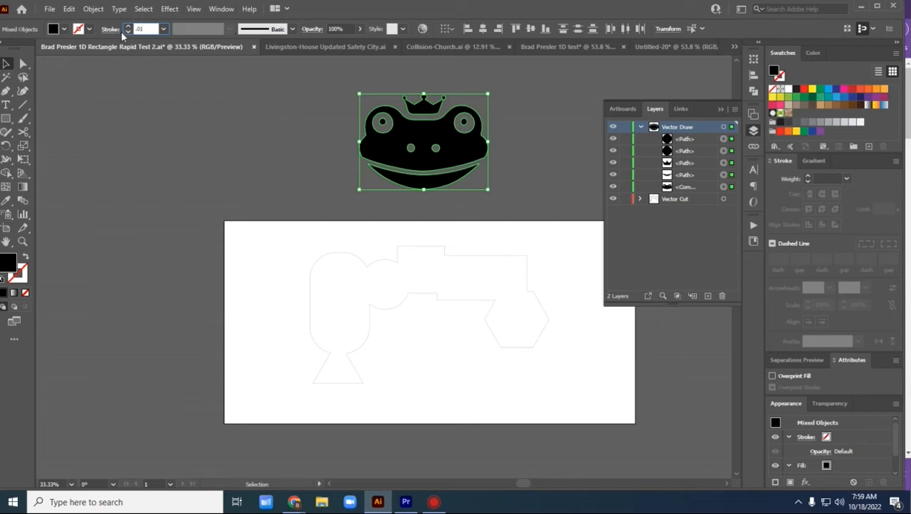
left_click(89, 30)
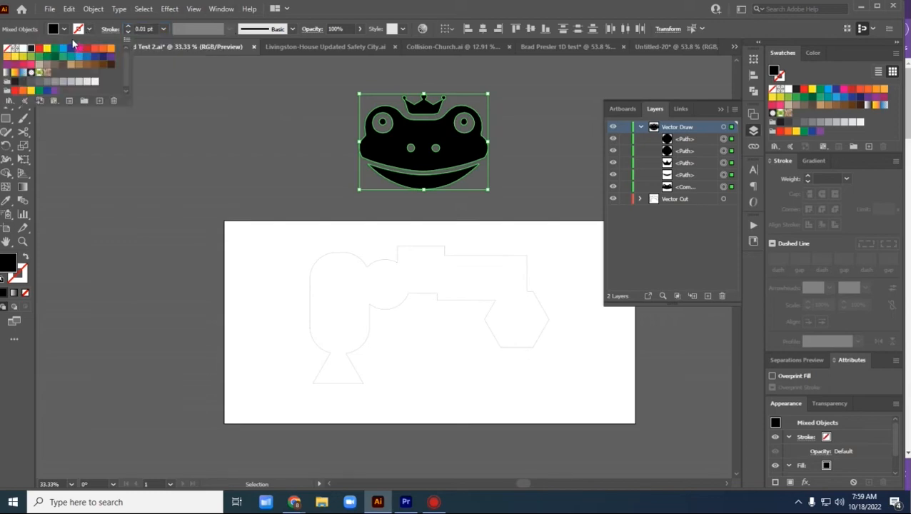
left_click(31, 50)
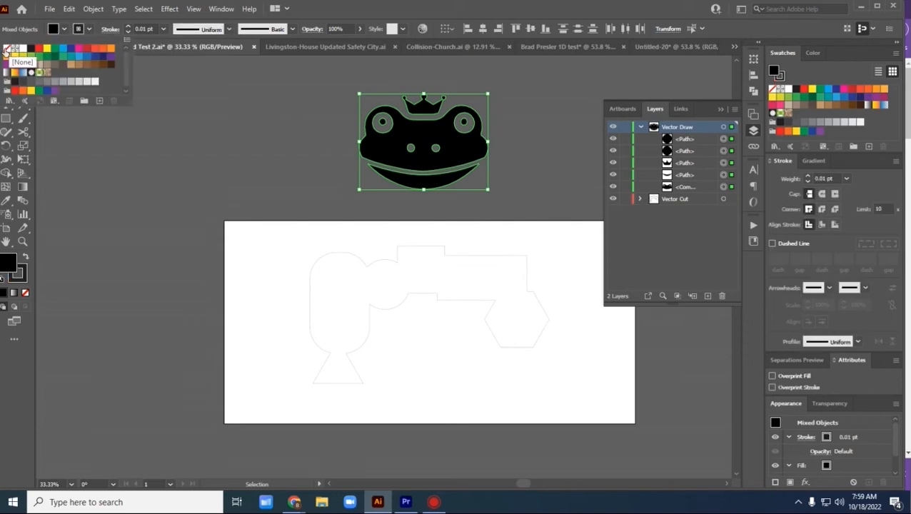
left_click(6, 50)
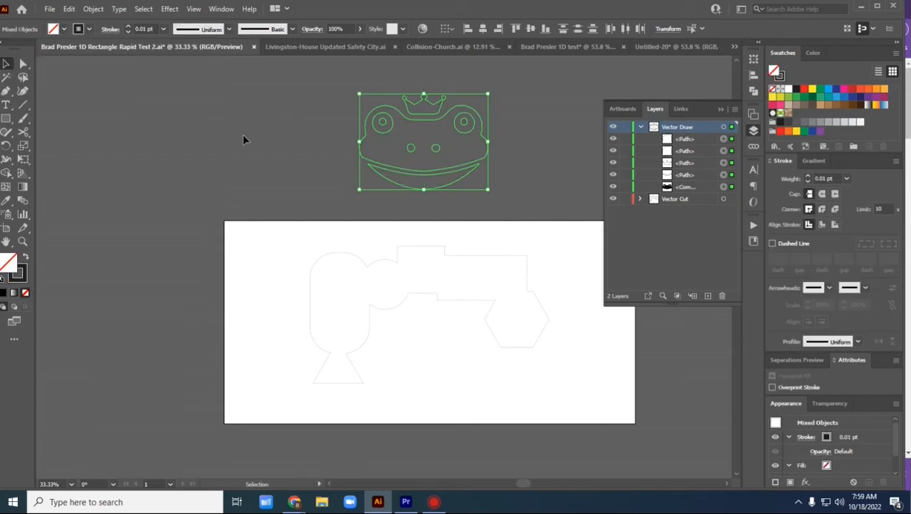
left_click(196, 123)
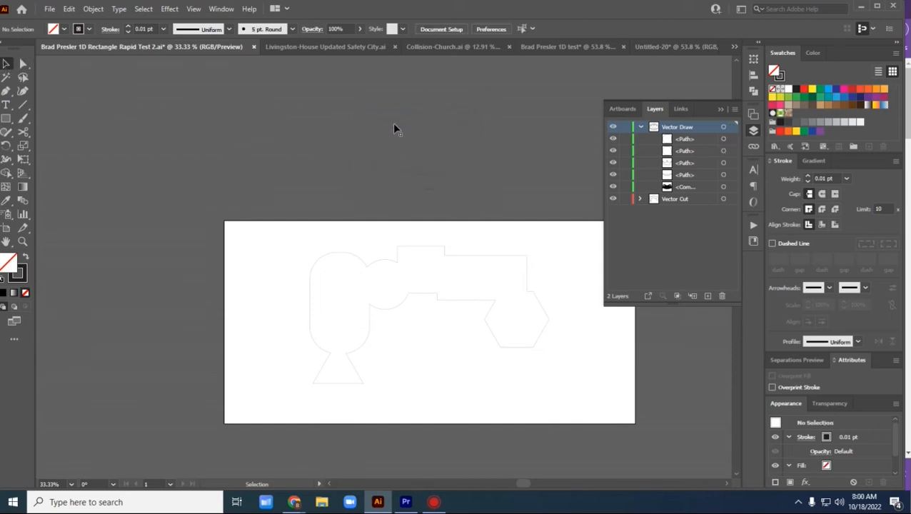
Move the whole frog outline from above the artboard onto the rounded capsule shape
left_click_drag(514, 177, 524, 197)
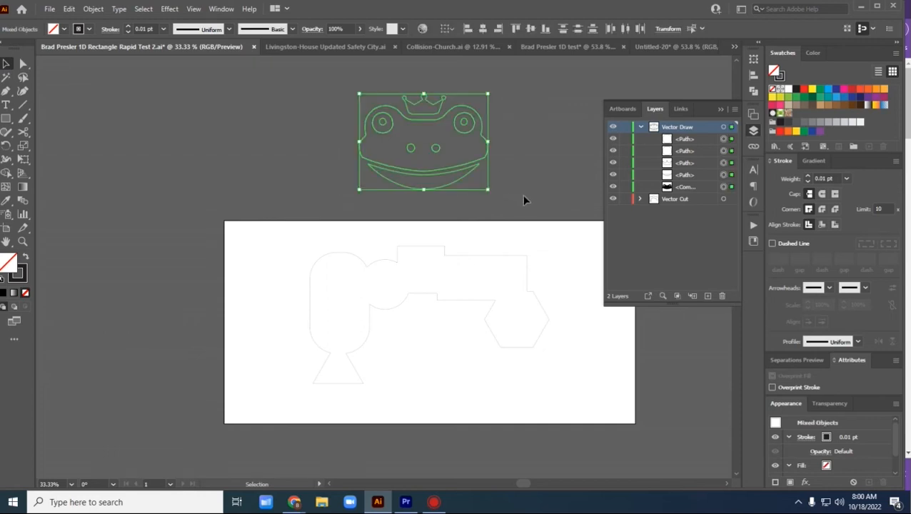
left_click_drag(440, 123, 387, 293)
key("ctrl+plus")
key("ctrl+plus")
left_click_drag(195, 155, 236, 174)
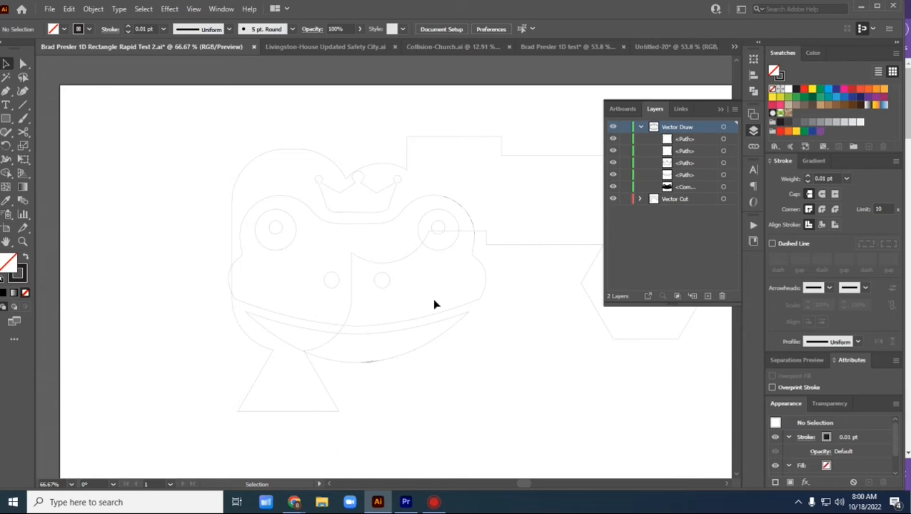
Scale all the Vector Draw artwork down and place the frog inside the upper half of the capsule shape
left_click(723, 127)
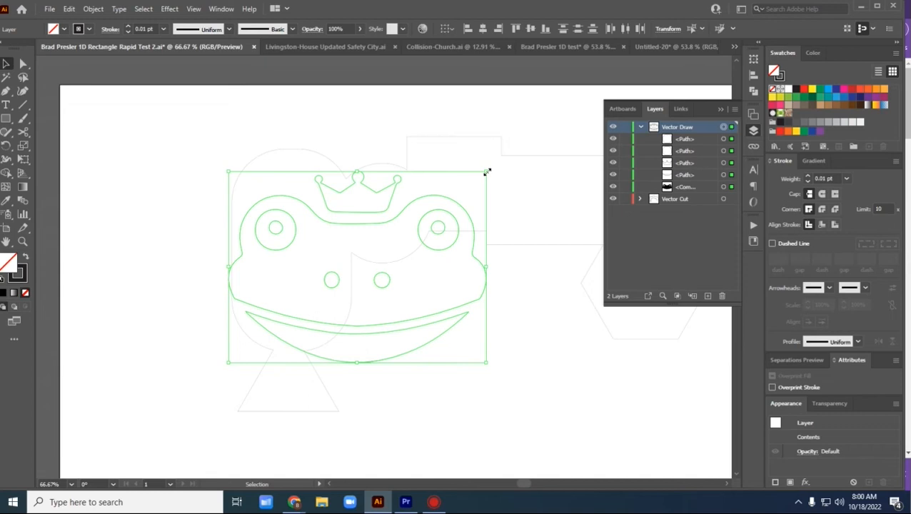
left_click_drag(486, 173, 298, 203)
left_click(277, 239)
scroll(256, 225, "up", 3)
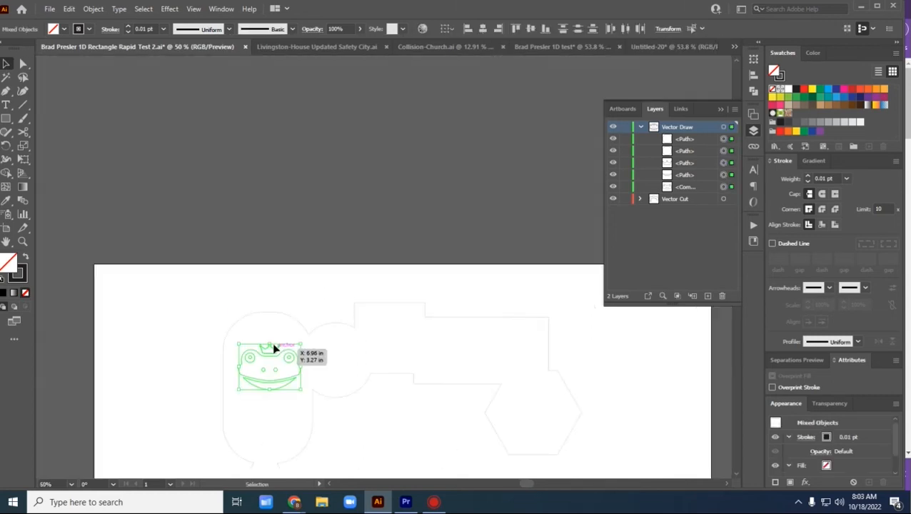
left_click_drag(274, 345, 273, 345)
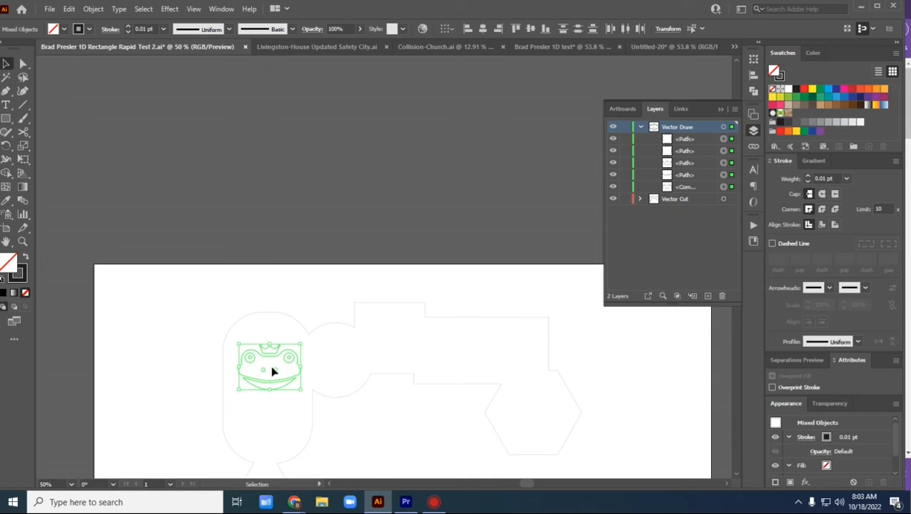
left_click(286, 282)
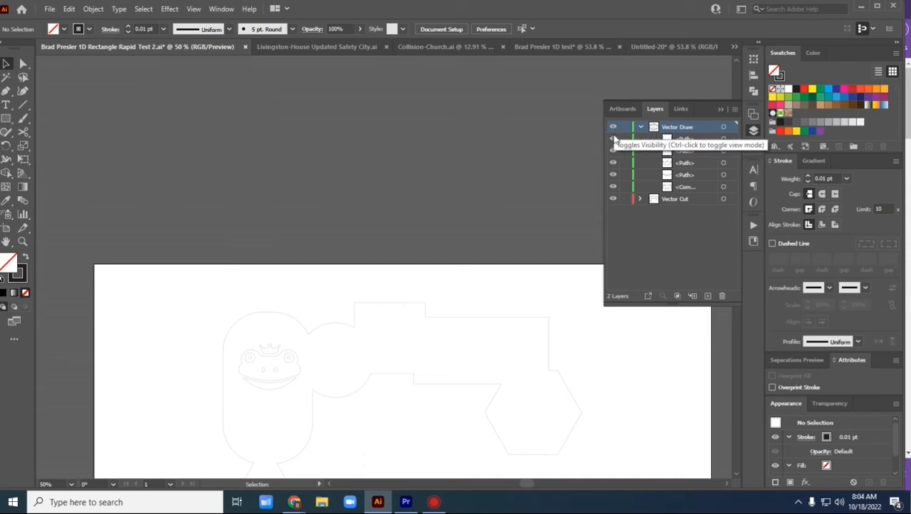
Hide the Vector Cut layer and set up printing to the Epilog Engraver WinX64 printer
left_click(612, 198)
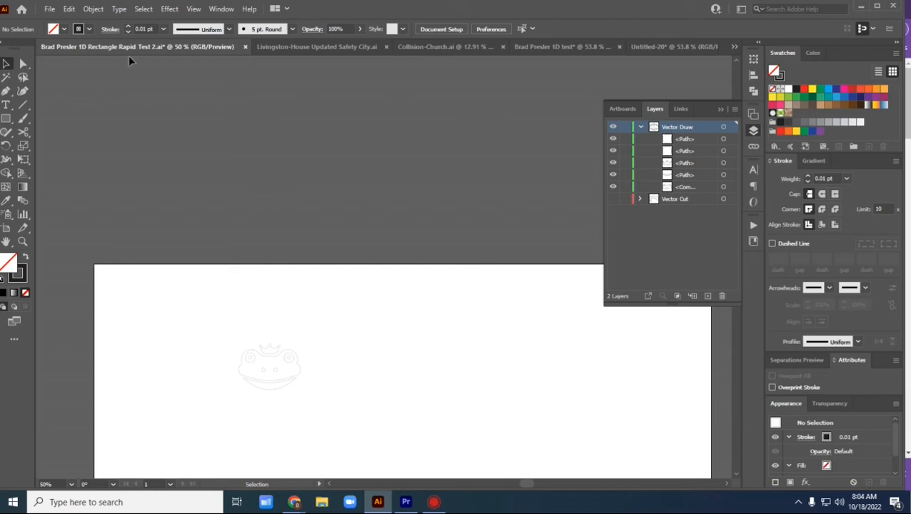
left_click(50, 9)
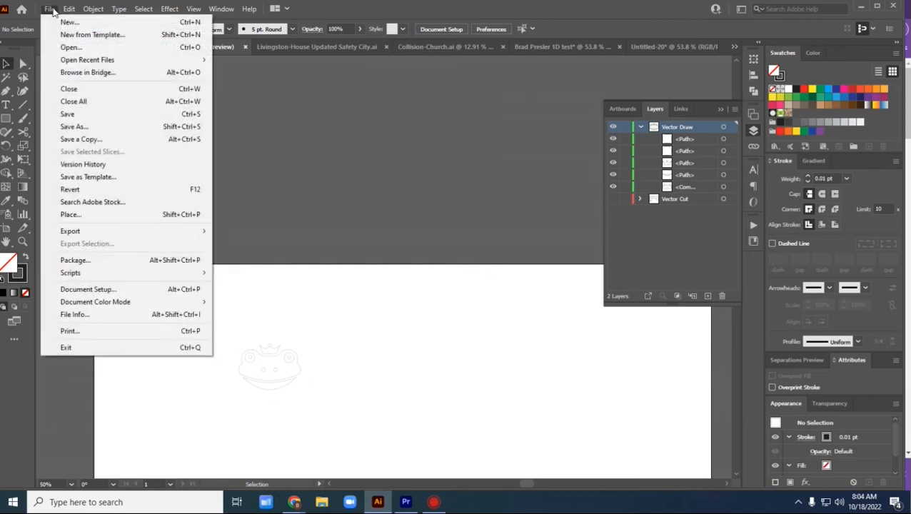
left_click(106, 335)
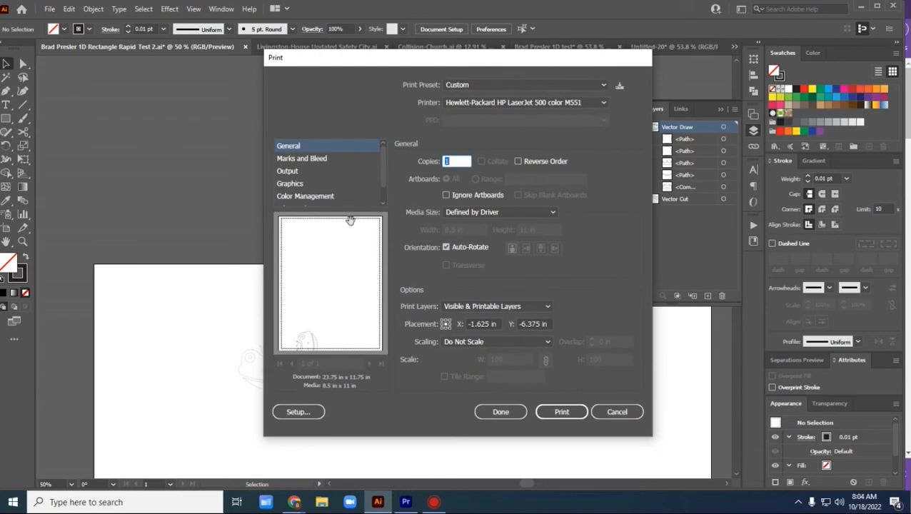
left_click(532, 103)
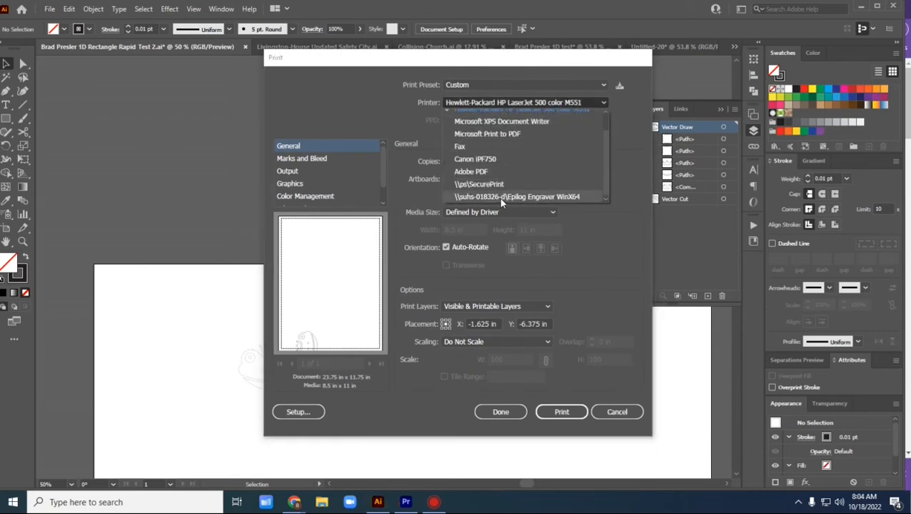
left_click(502, 198)
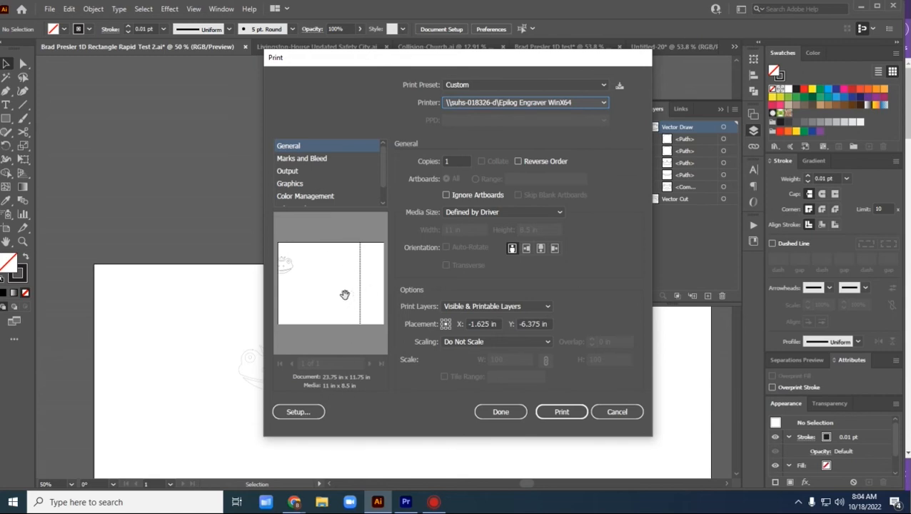
In the Epilog engraver's printing preferences, set the piece size to 23.75 in horizontal by 11.75 in vertical
left_click(305, 416)
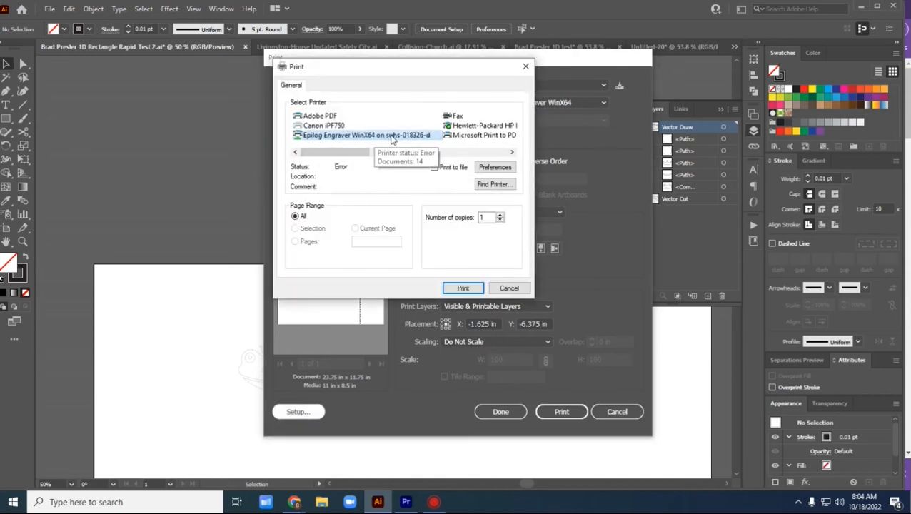
left_click(483, 168)
left_click_drag(438, 116, 413, 131)
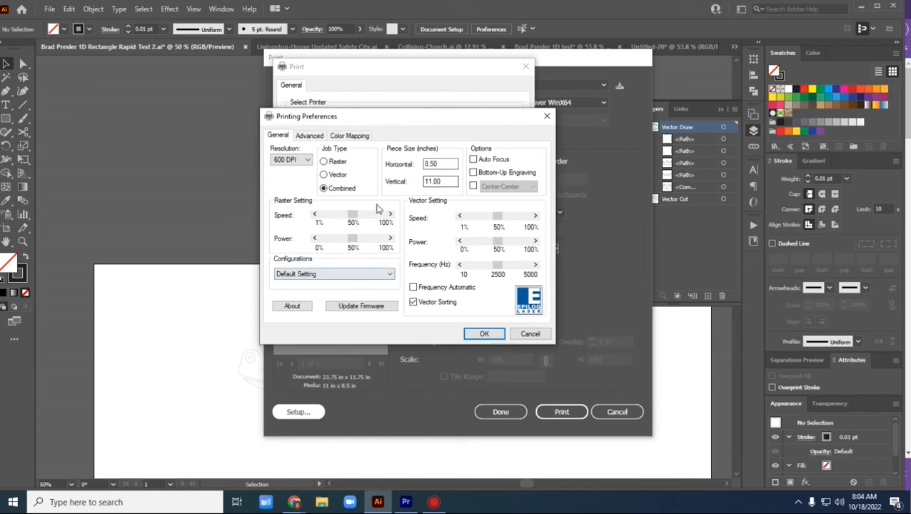
double_click(442, 164)
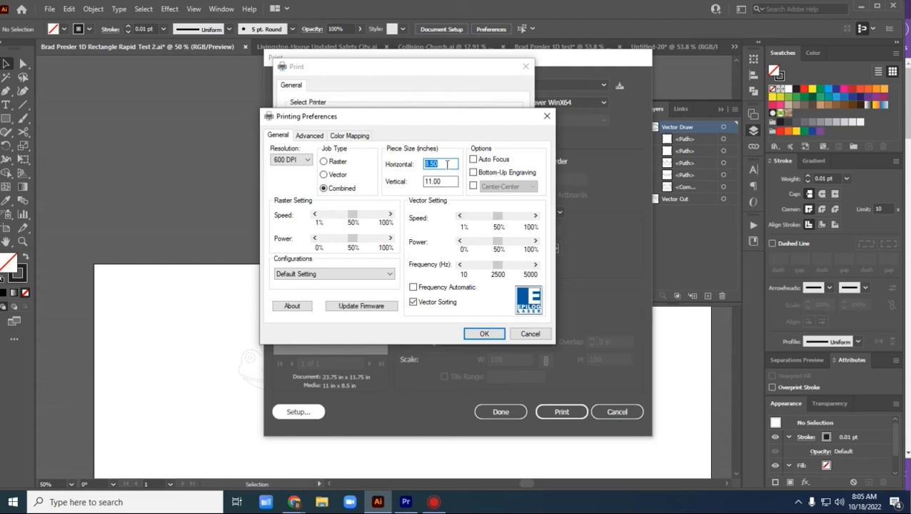
type("23")
key("Tab")
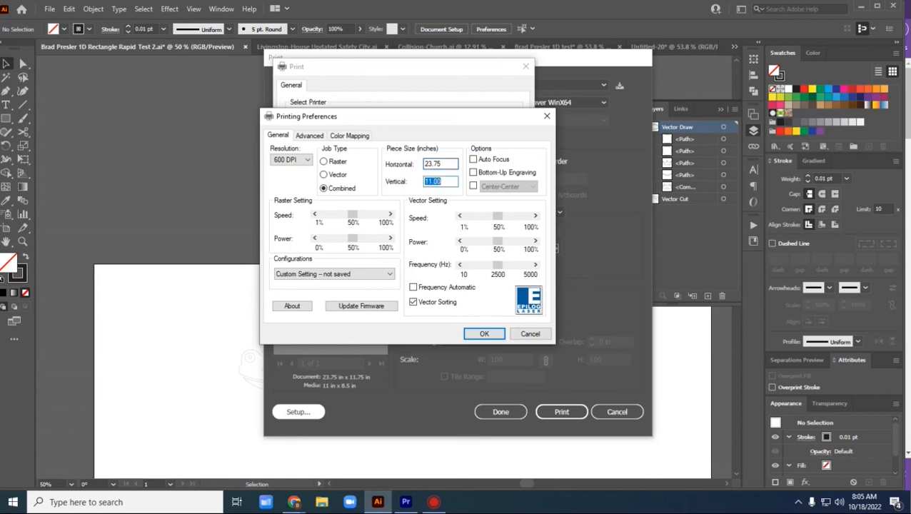
type("1")
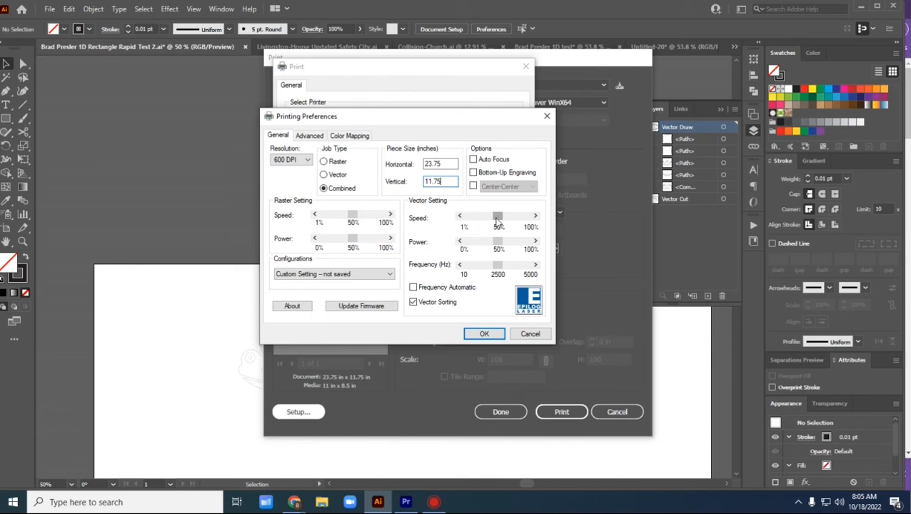
Set vector speed to 100%, power to 30% and frequency to 500 Hz, choose the Vector job type, and accept the preferences
left_click_drag(499, 222, 476, 269)
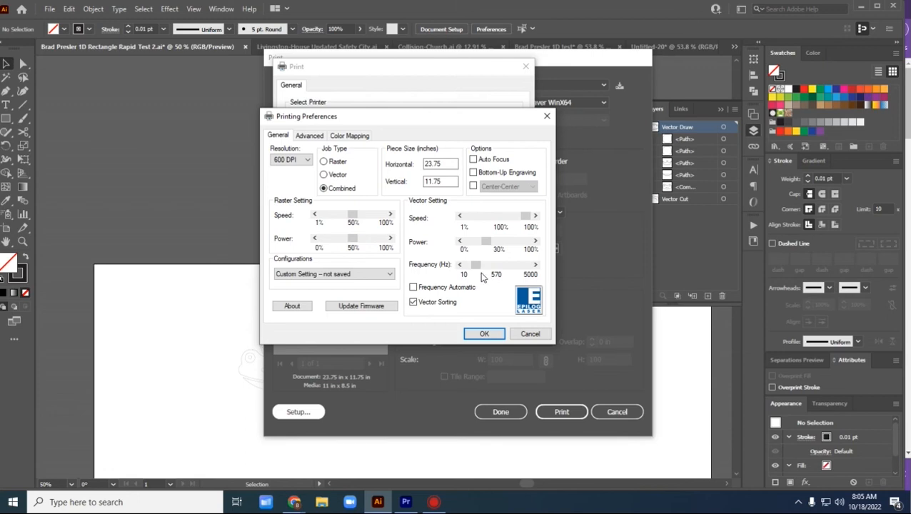
left_click_drag(478, 270, 459, 266)
left_click(459, 266)
left_click(459, 265)
left_click(327, 175)
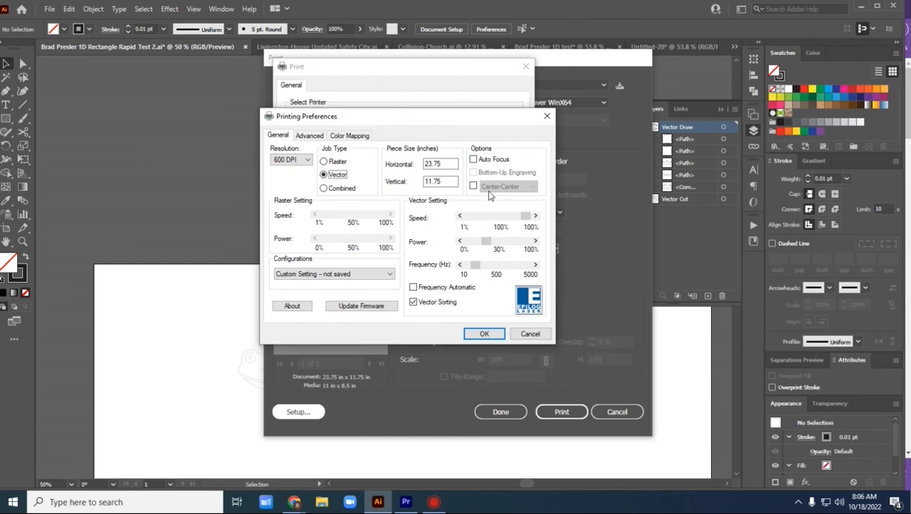
left_click(477, 332)
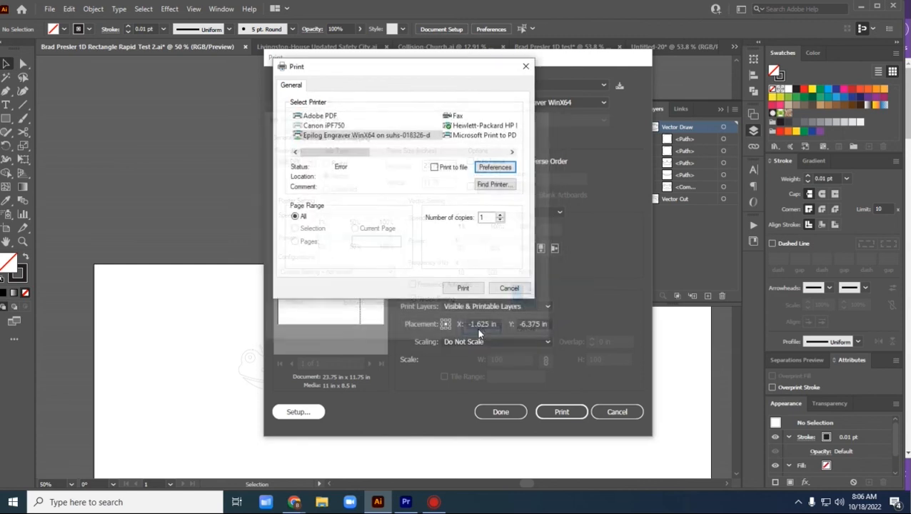
Confirm the printer setup so the 23.75 by 11.75 in page size applies, and print the Vector Draw layer to the Epilog engraver
left_click(462, 289)
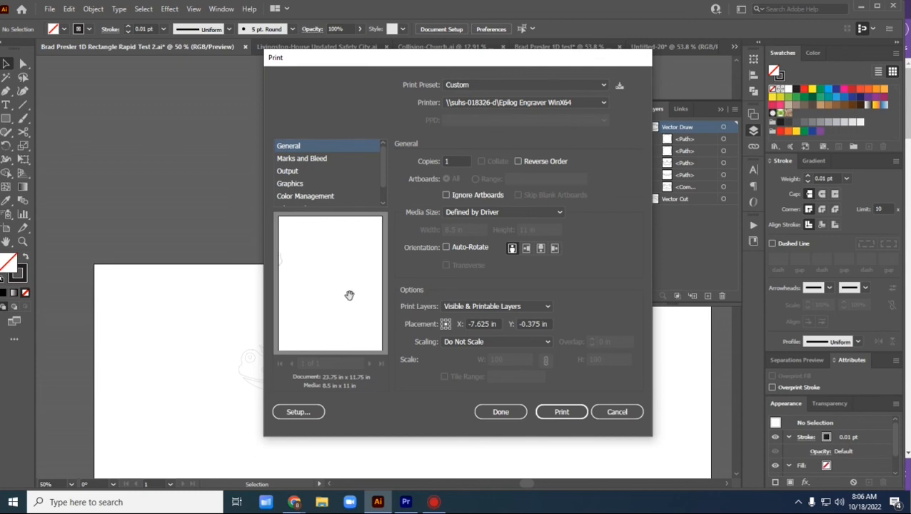
left_click(312, 412)
left_click(462, 288)
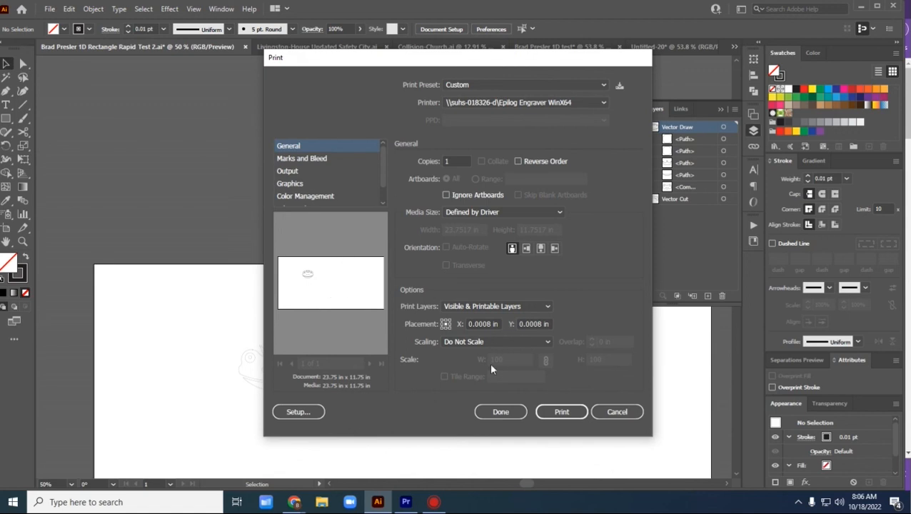
left_click(562, 412)
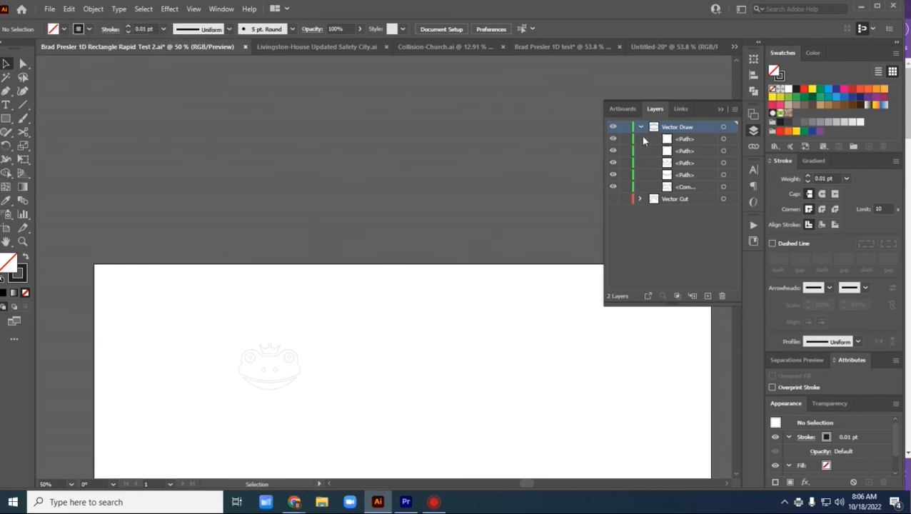
Hide the Vector Draw layer, show the Vector Cut layer, and open the Epilog engraver's printing preferences for a new print job
left_click(612, 127)
left_click(612, 198)
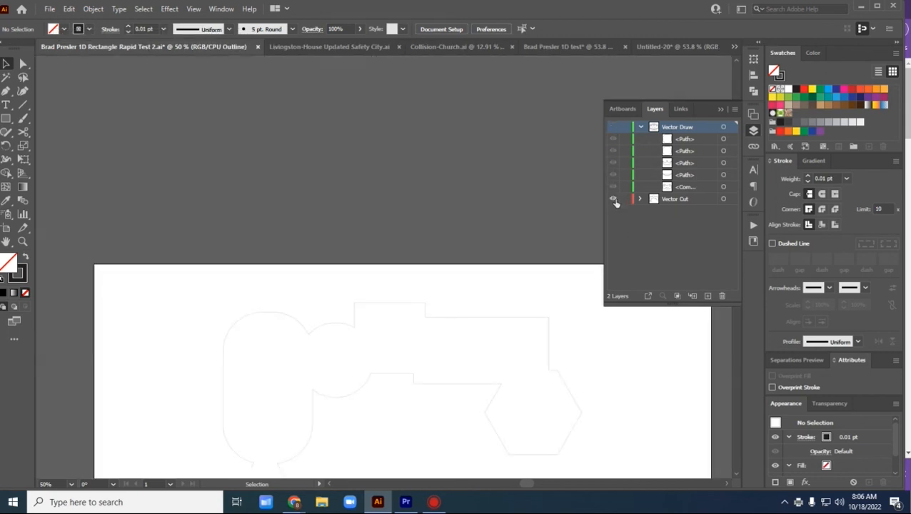
left_click(49, 10)
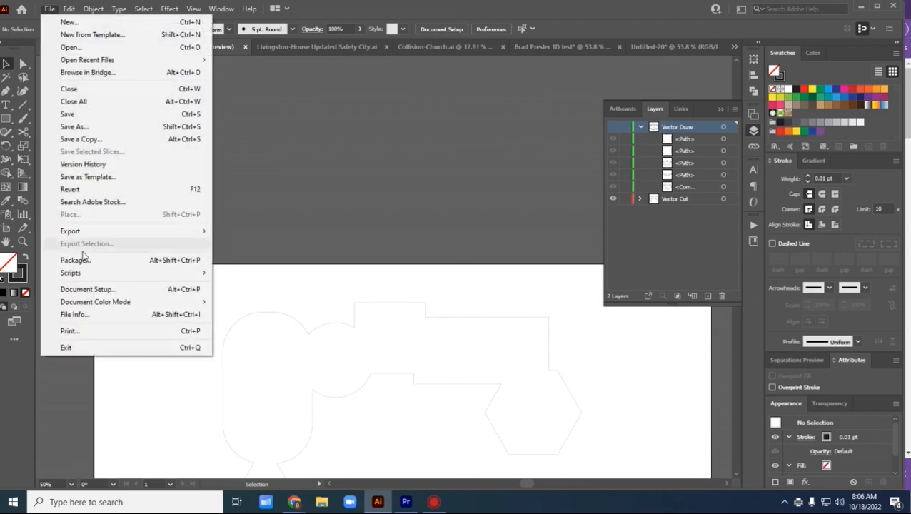
left_click(83, 326)
left_click(296, 412)
left_click(496, 169)
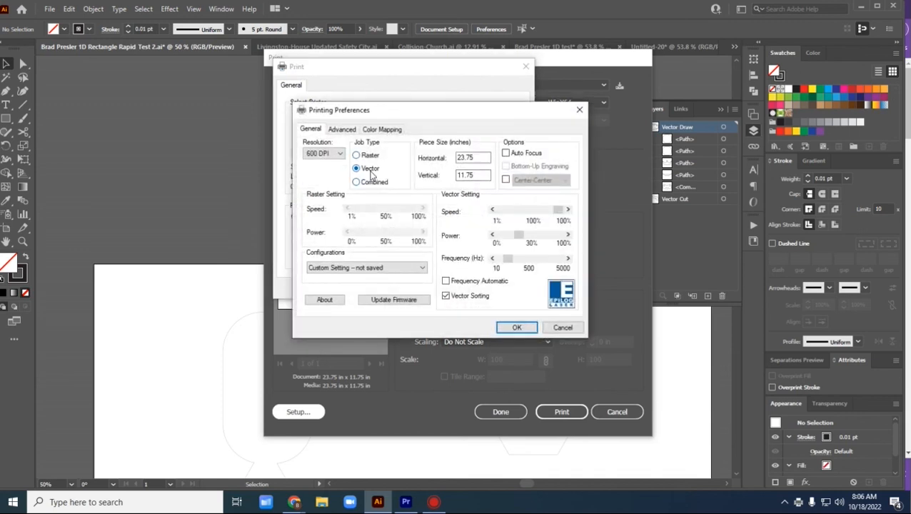
Set the vector speed to 19% and power to 100%, accept the preferences, and print the Vector Cut layer to the Epilog engraver
left_click_drag(508, 212, 492, 214)
left_click_drag(522, 239, 567, 237)
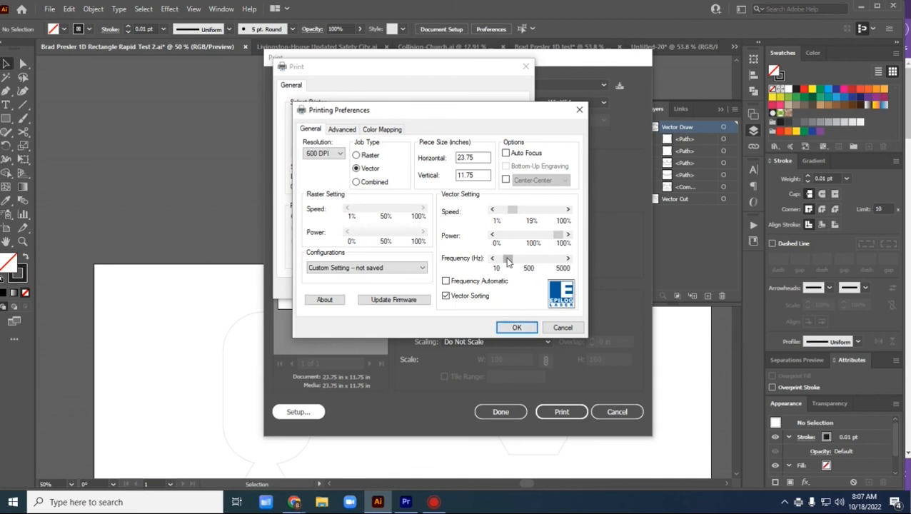
left_click(514, 328)
left_click(463, 286)
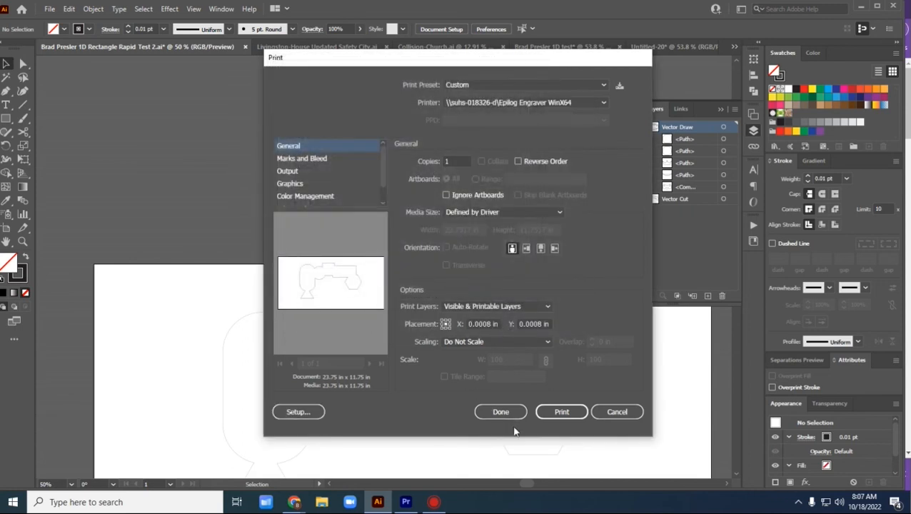
left_click(561, 412)
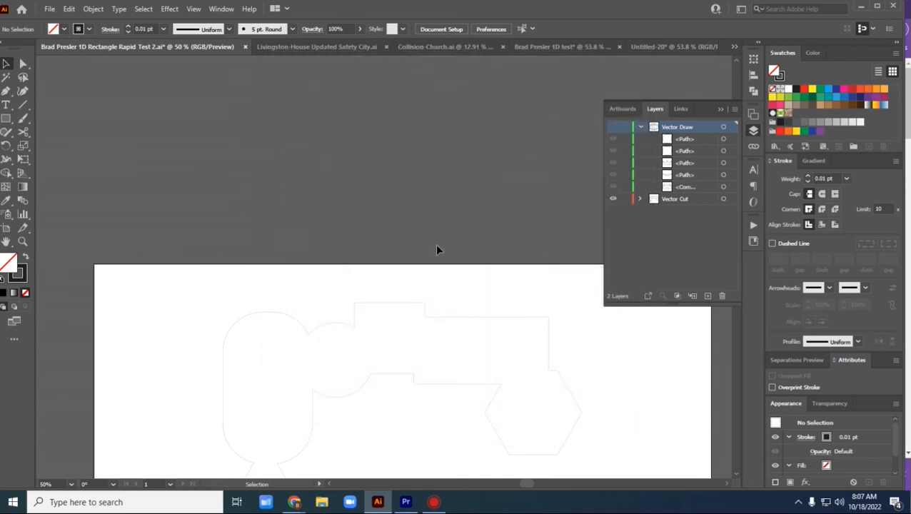